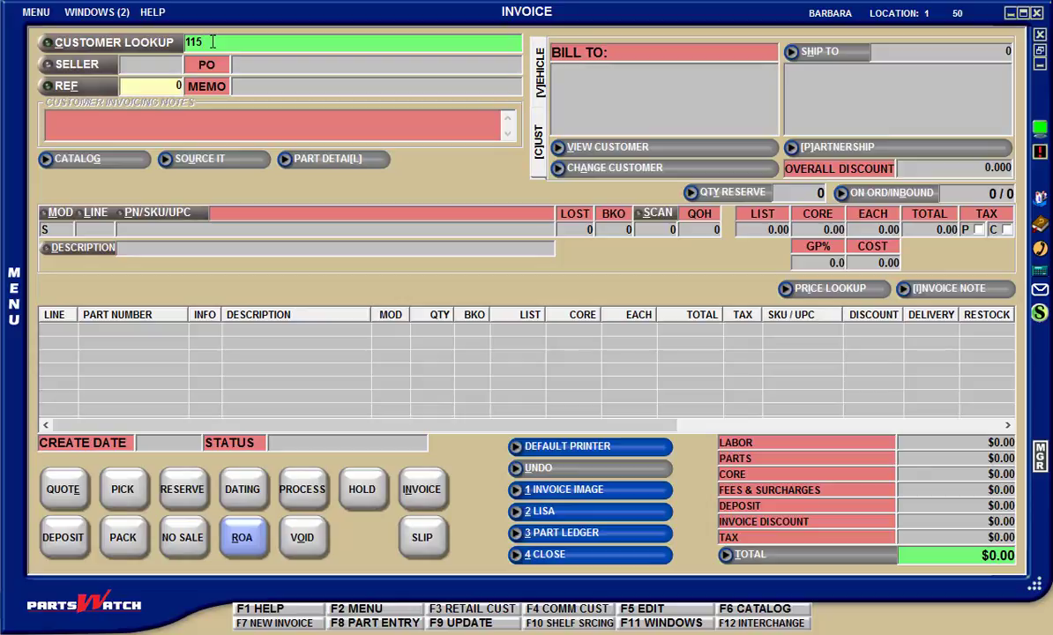
Start an invoice for the cash customer by account number and confirm the counterman's POS ID
double_click(212, 41)
key(Return)
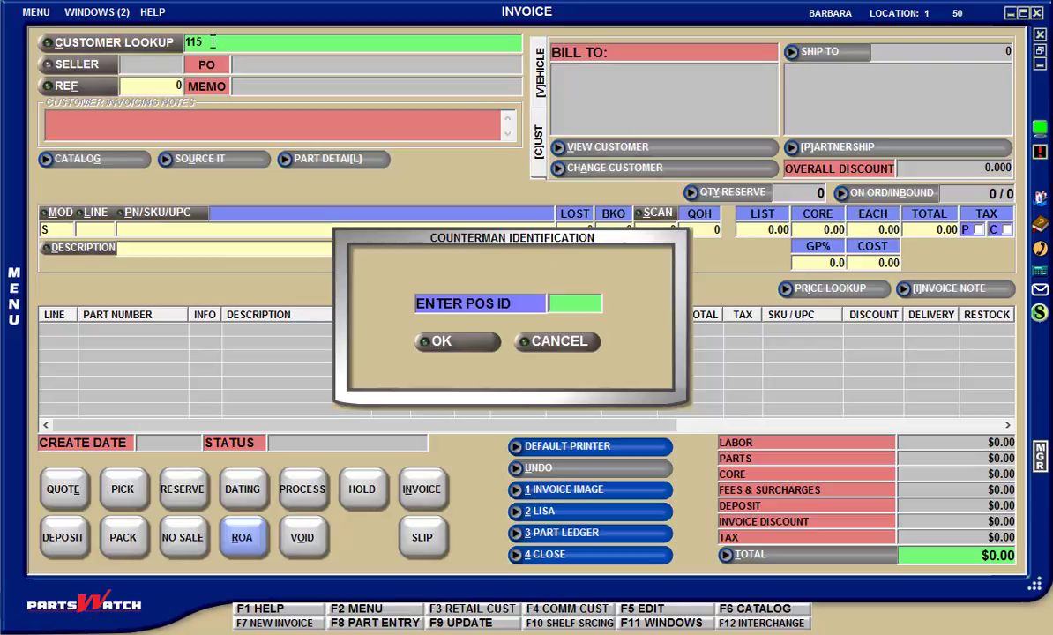
key(Return)
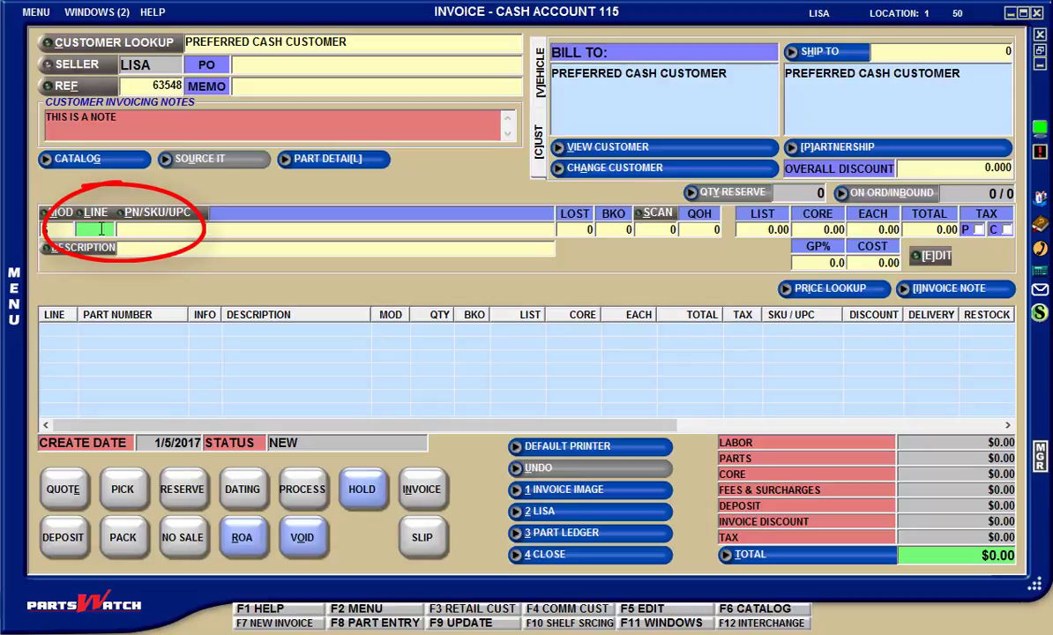
Browse the line codes for WIX and set it as the sell line's line code
click(96, 214)
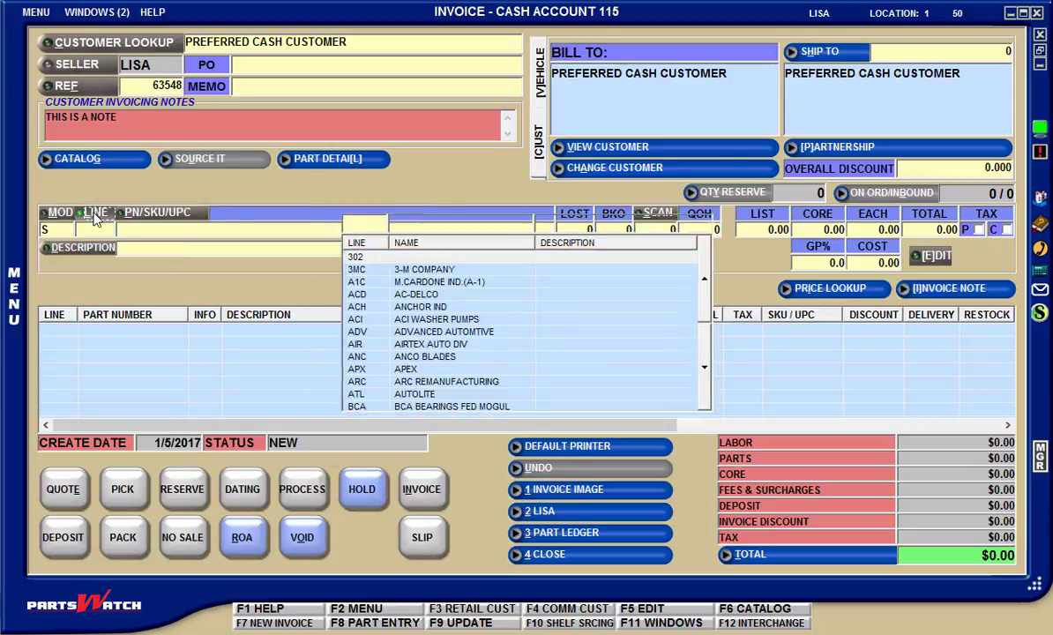
text(WIX)
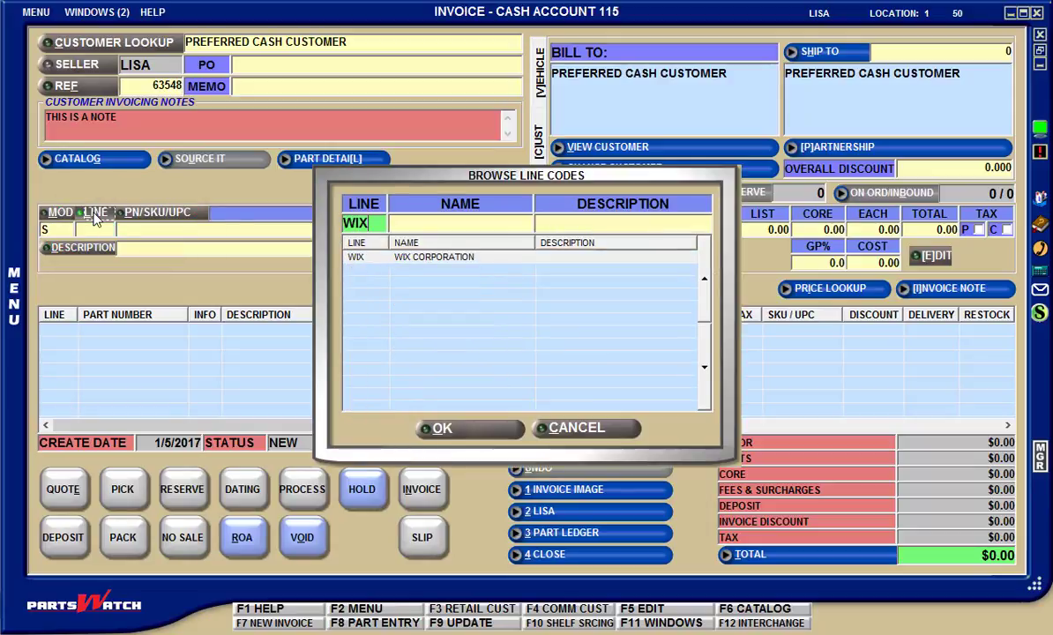
key(Return)
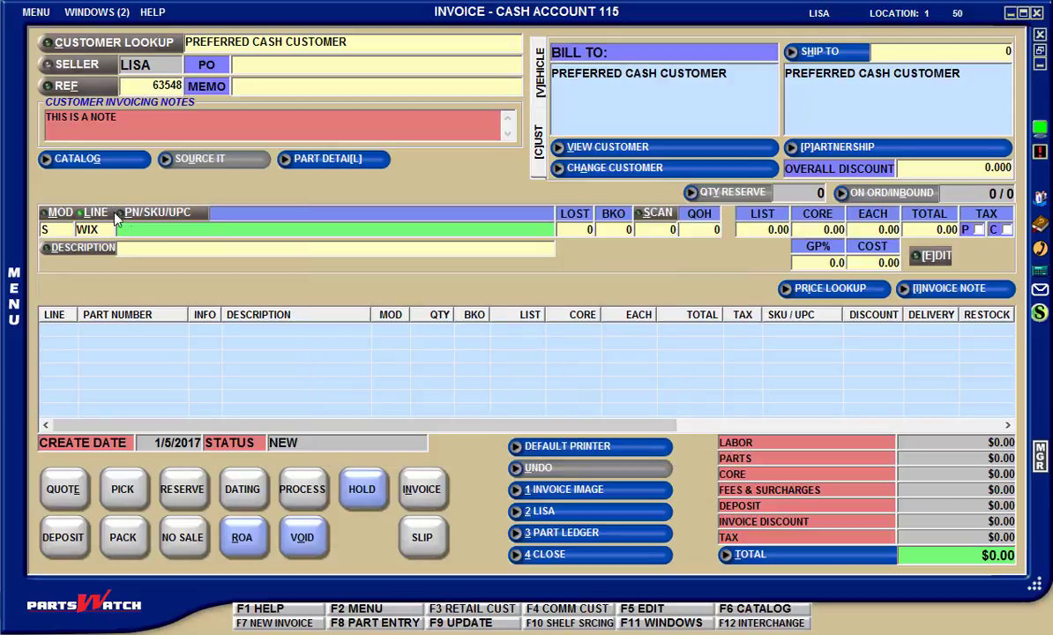
Browse the WIX parts in Find Part by part number and by description, and close the search without picking a part
click(154, 214)
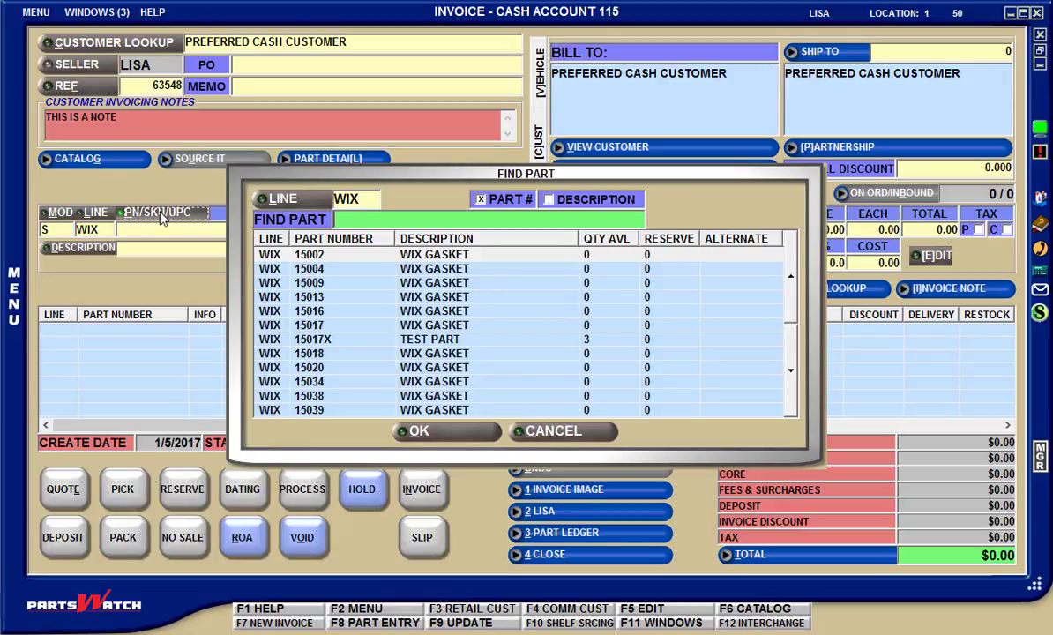
click(548, 200)
click(540, 216)
click(565, 432)
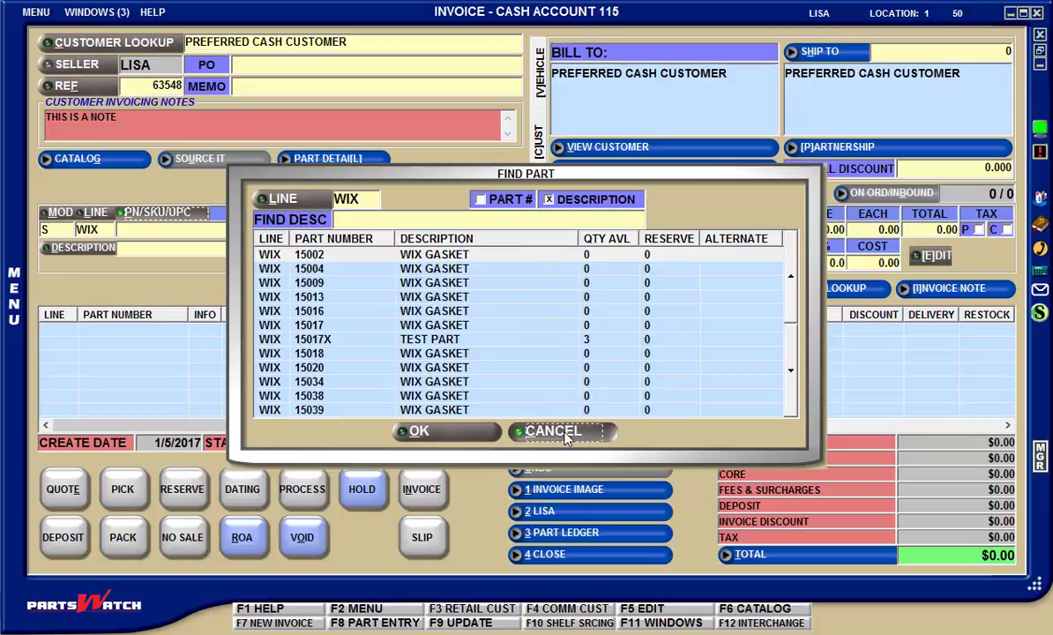
click(85, 250)
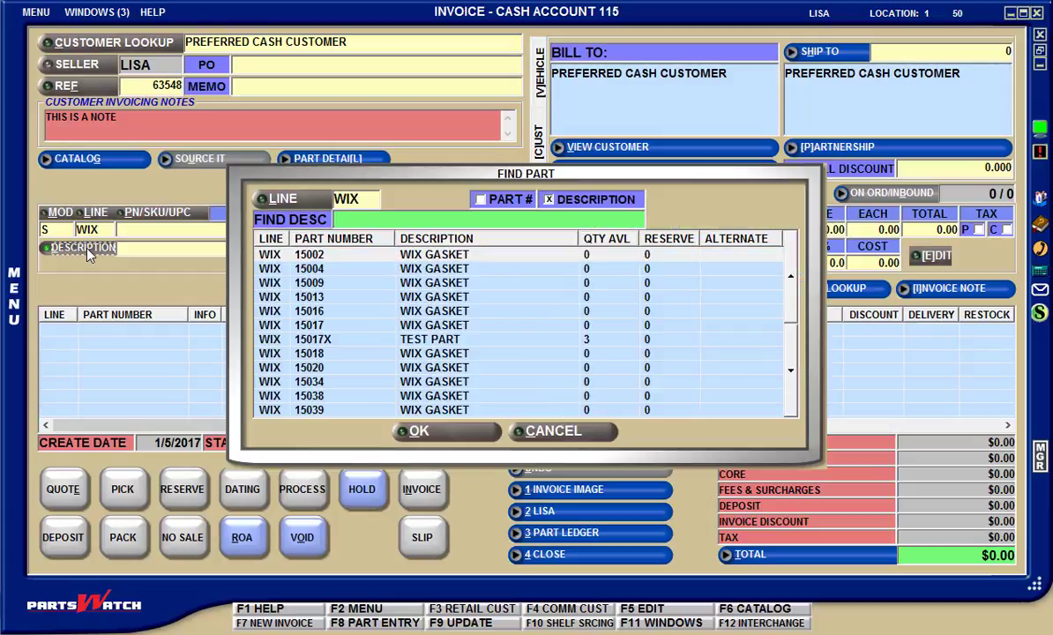
click(554, 431)
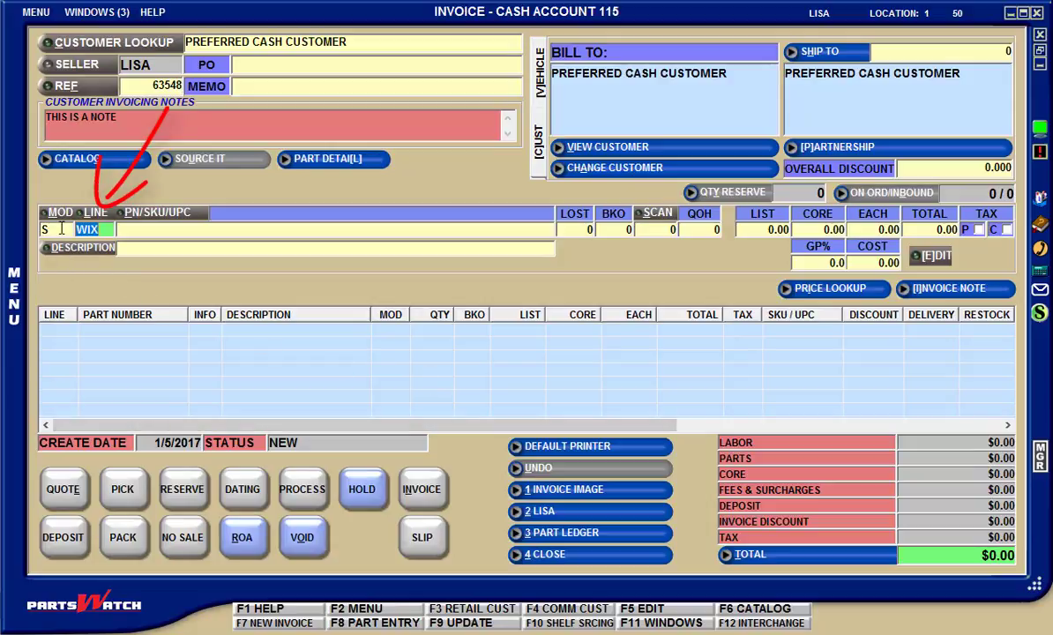
Check the Invoice Stop options in the system's Employee Setup and return to the open cash account invoice
click(34, 13)
mouse_move(82, 156)
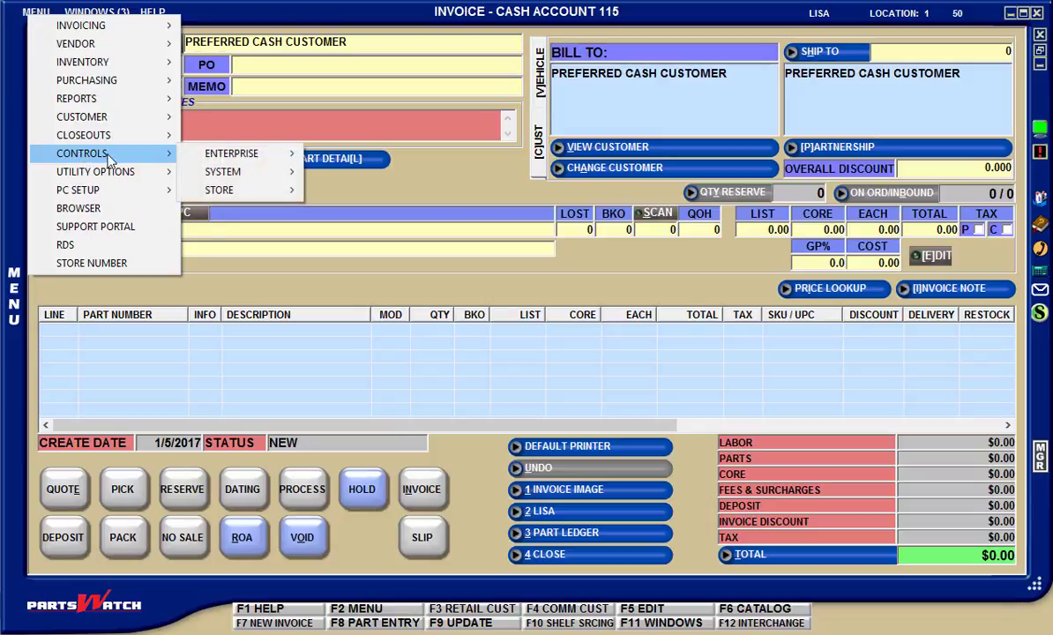
mouse_move(255, 172)
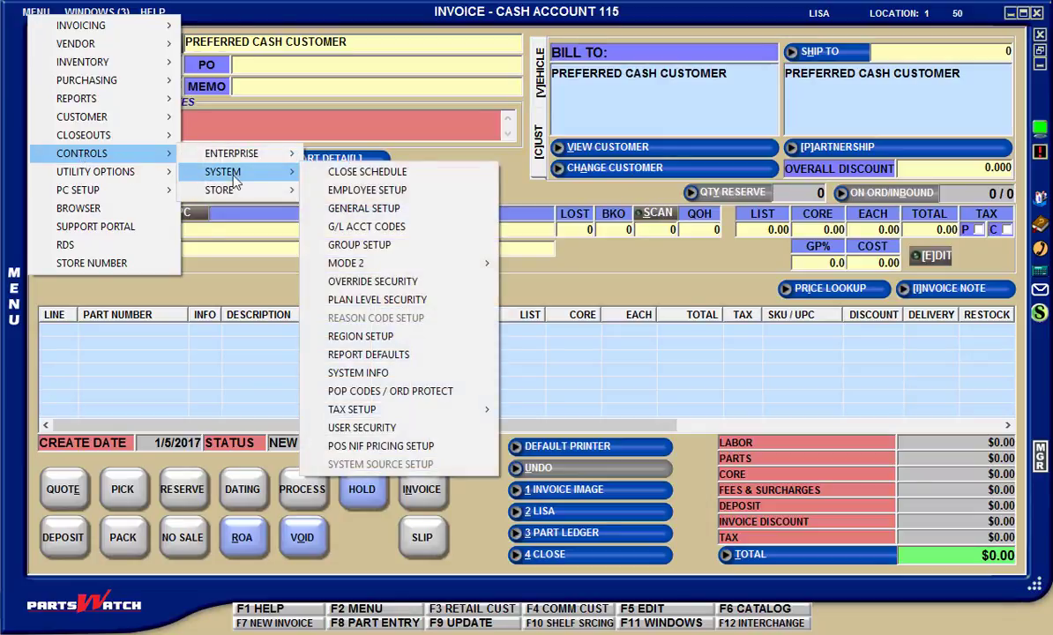
click(346, 191)
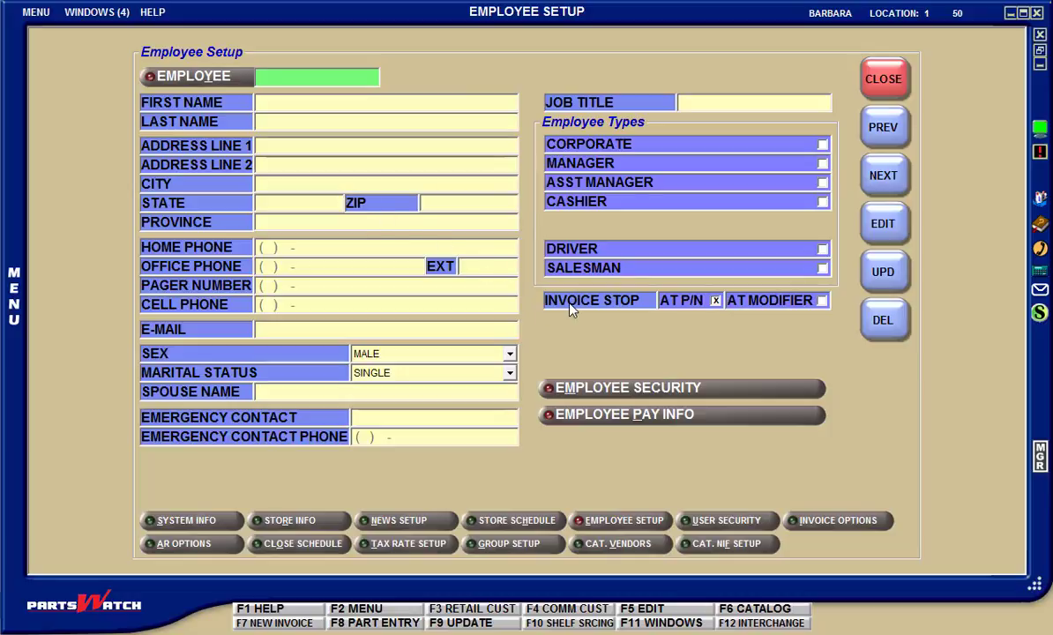
click(681, 300)
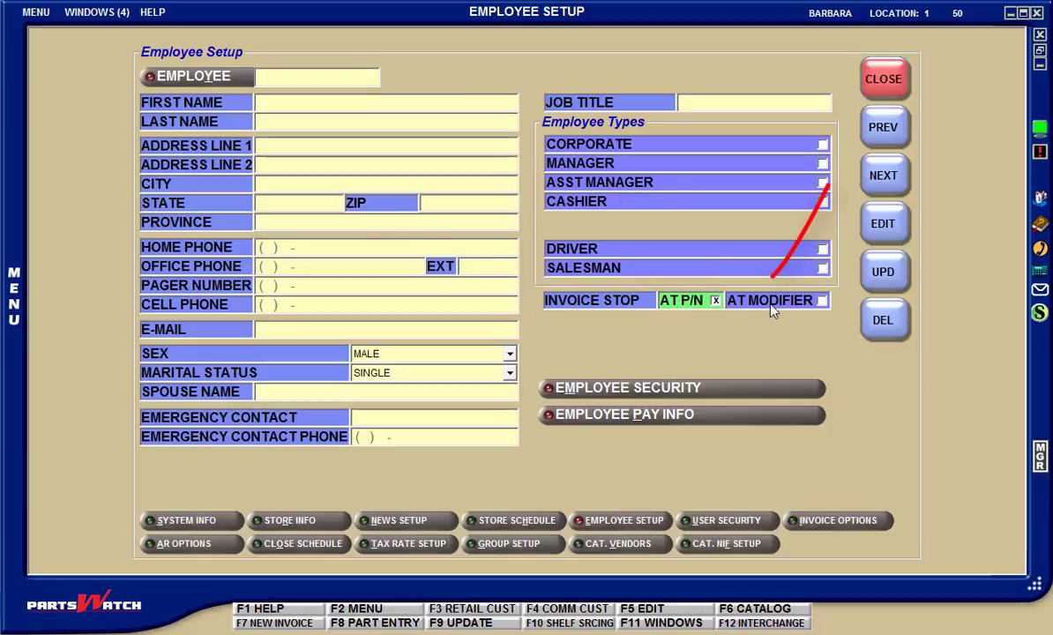
click(97, 11)
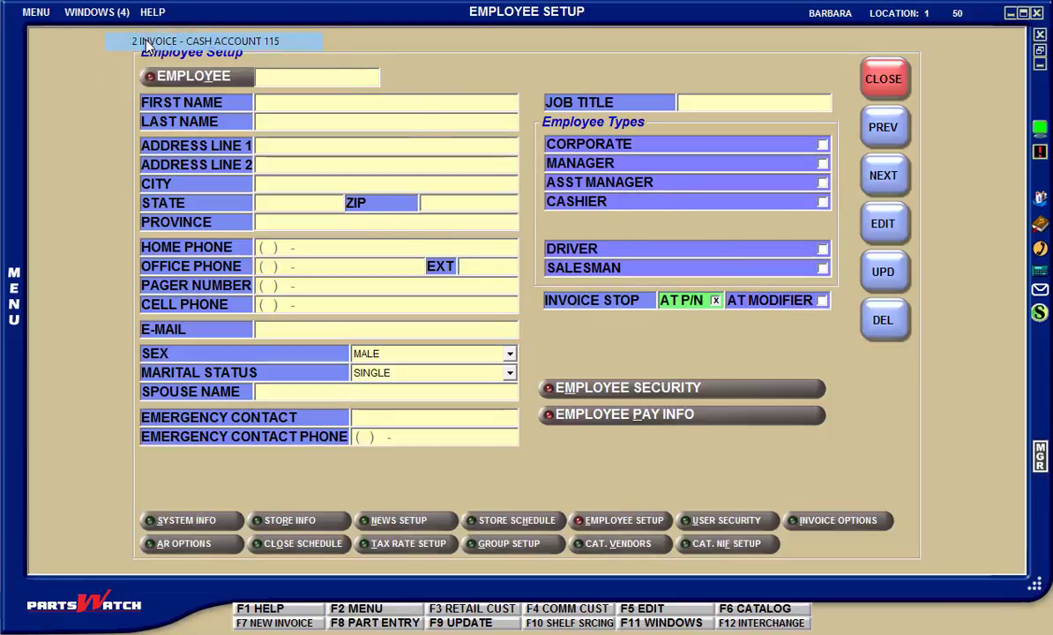
click(150, 37)
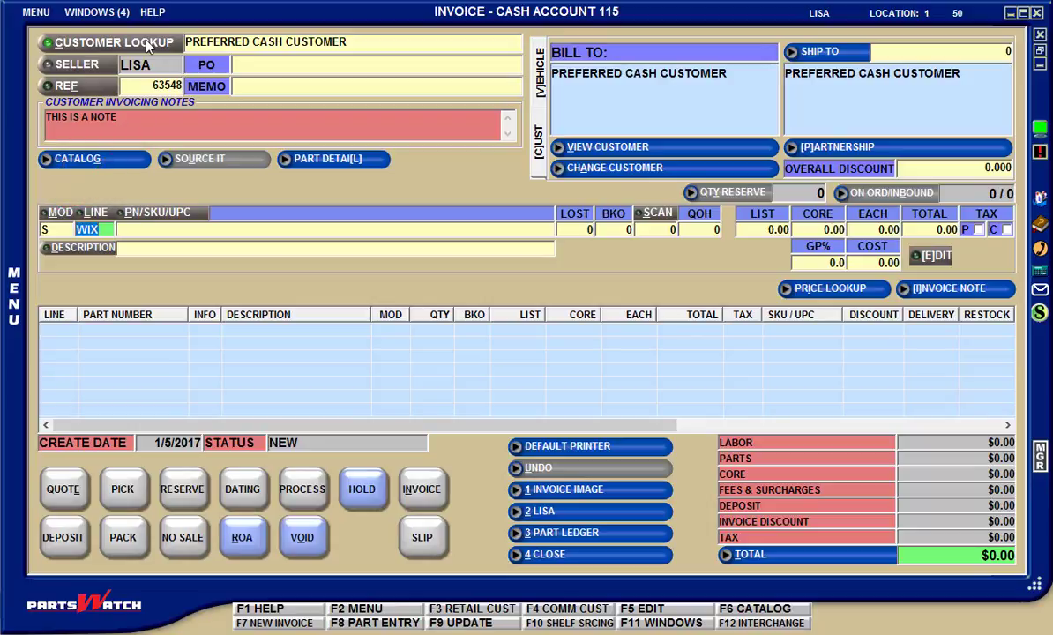
Review the Invoice Modifiers topic under Invoicing in the help, including its table of modifier keys and descriptions
key(F1)
click(317, 173)
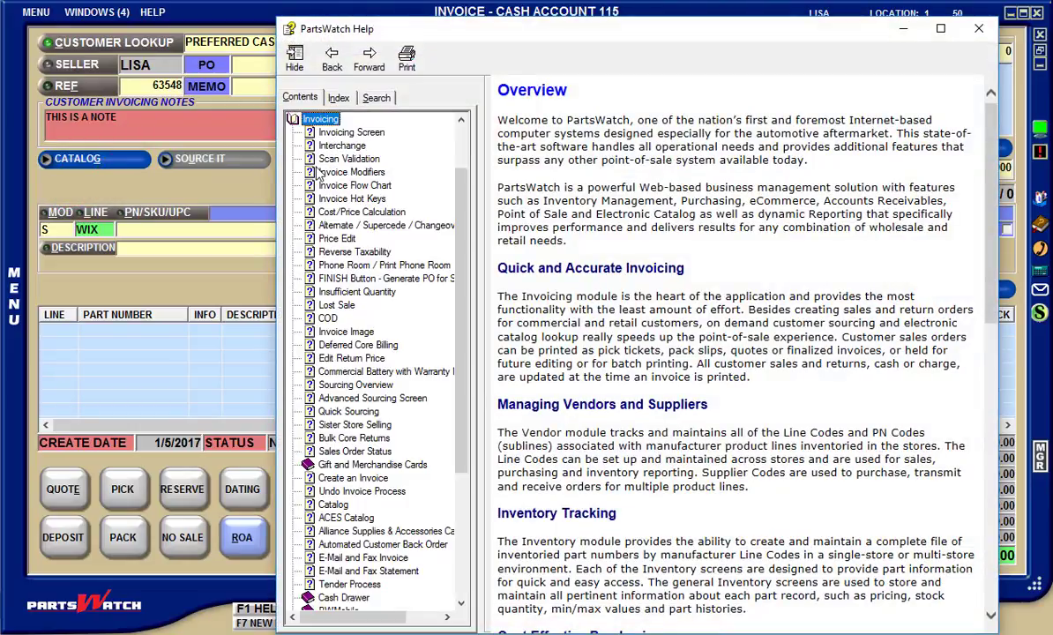
click(319, 173)
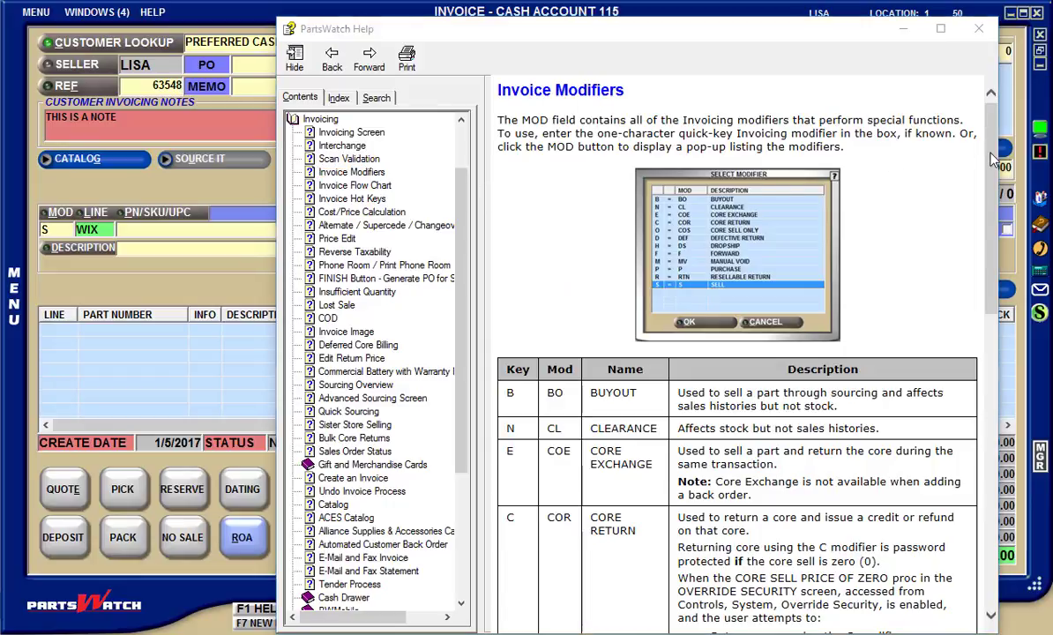
mouse_move(992, 159)
mouse_down()
mouse_move(1019, 481)
mouse_move(992, 353)
mouse_move(992, 210)
mouse_move(988, 444)
mouse_up()
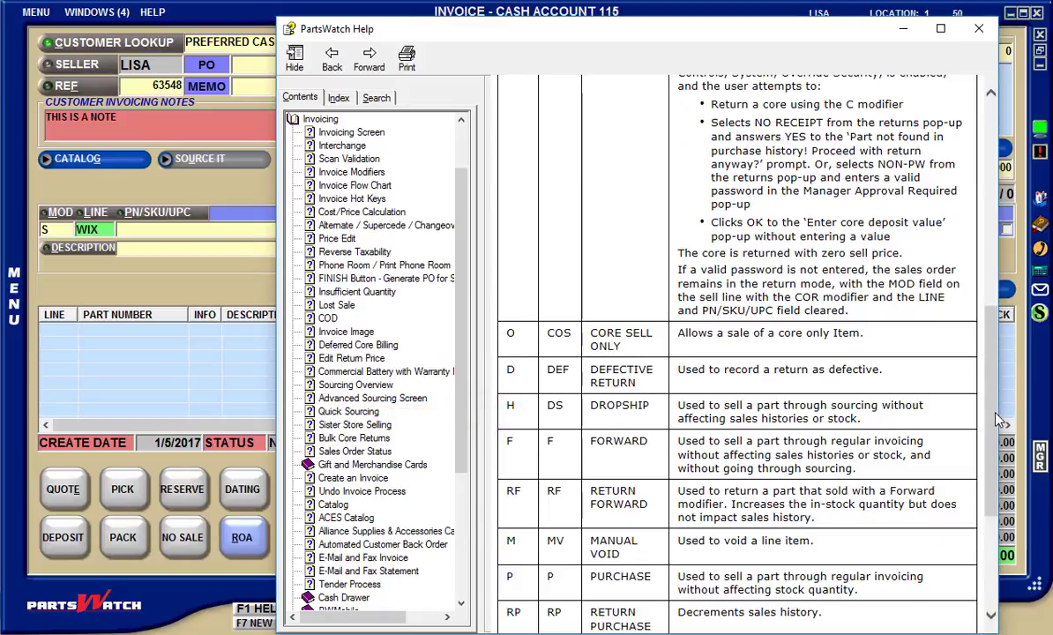
drag(999, 422, 998, 341)
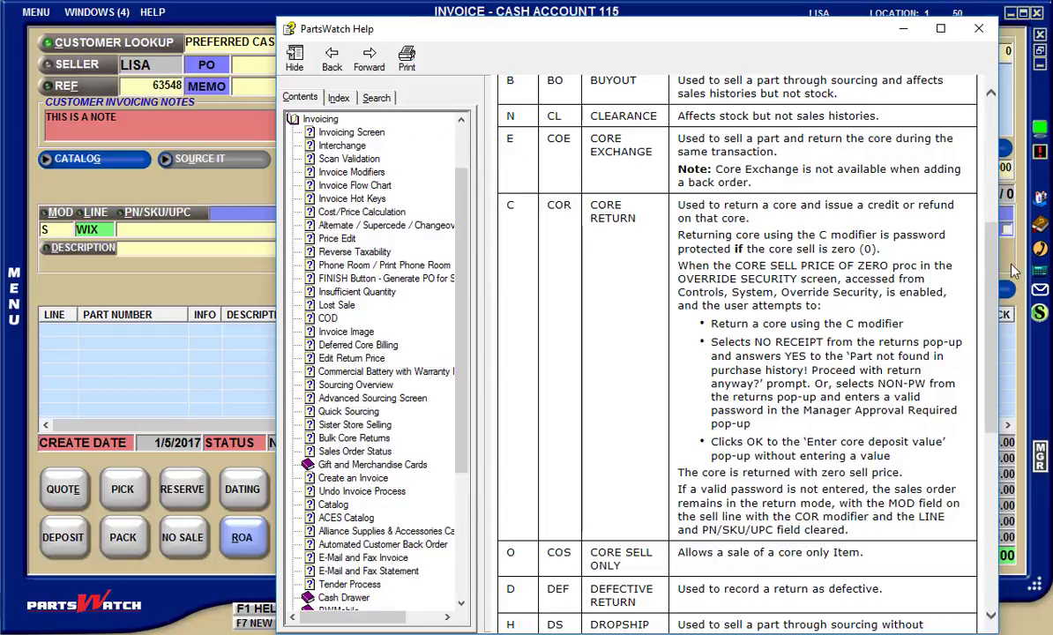
scroll(999, 243, up, 2)
scroll(999, 230, up, 8)
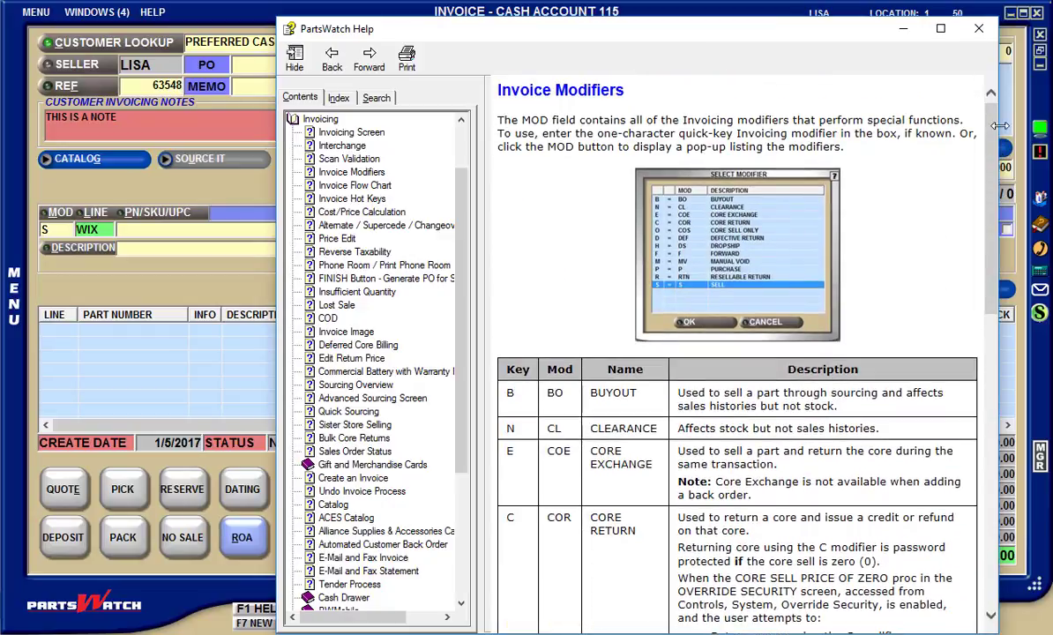
Enter part number 1430700 with line code BEC on the sell line and clear the entry
click(88, 229)
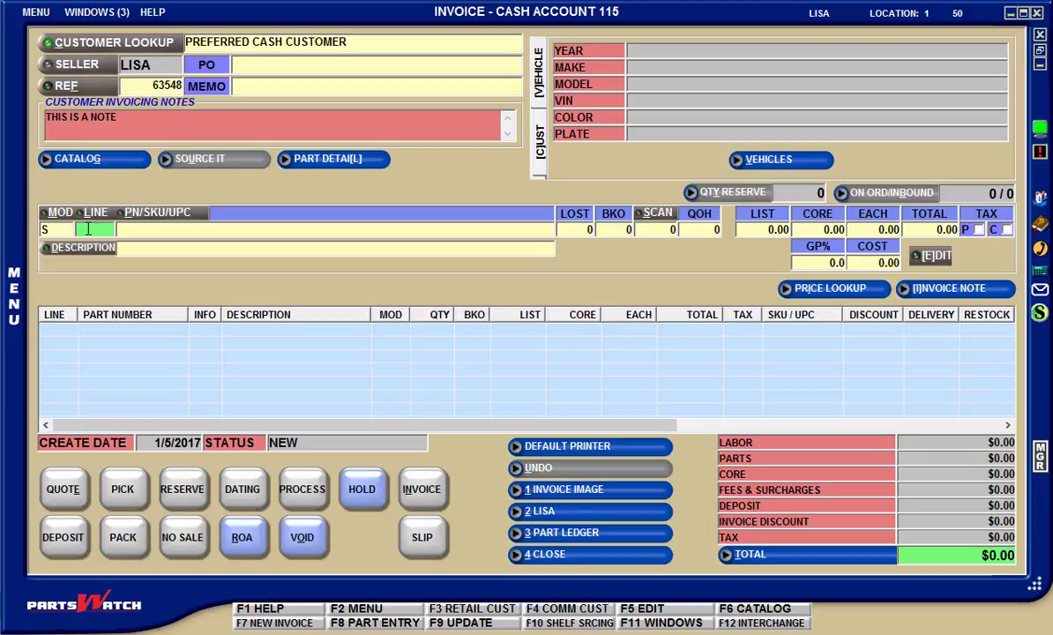
text(BEC)
key(Tab)
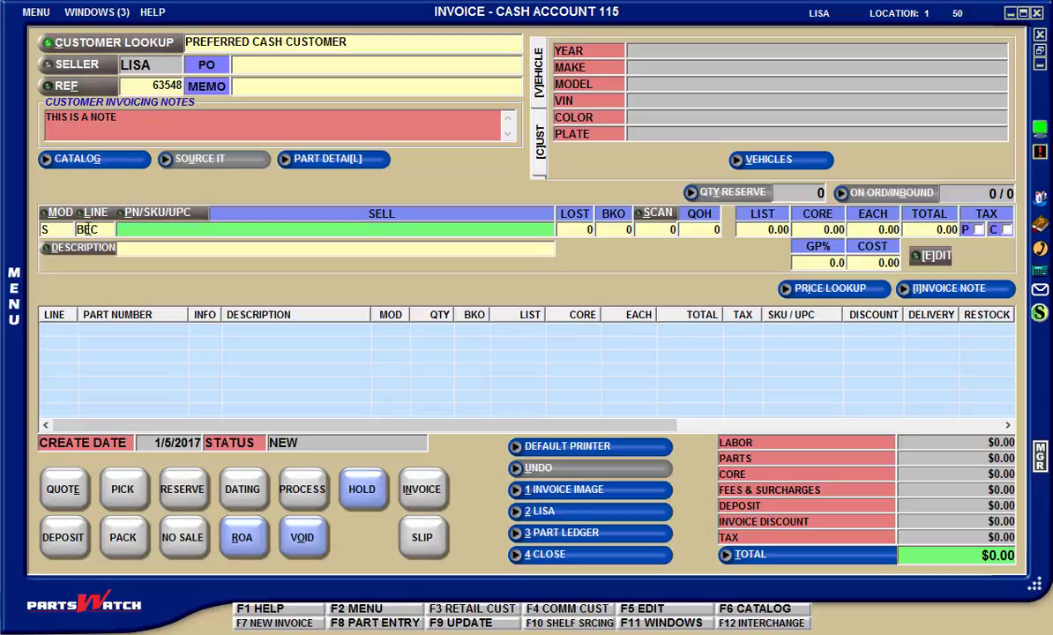
text(1430700)
key(Return)
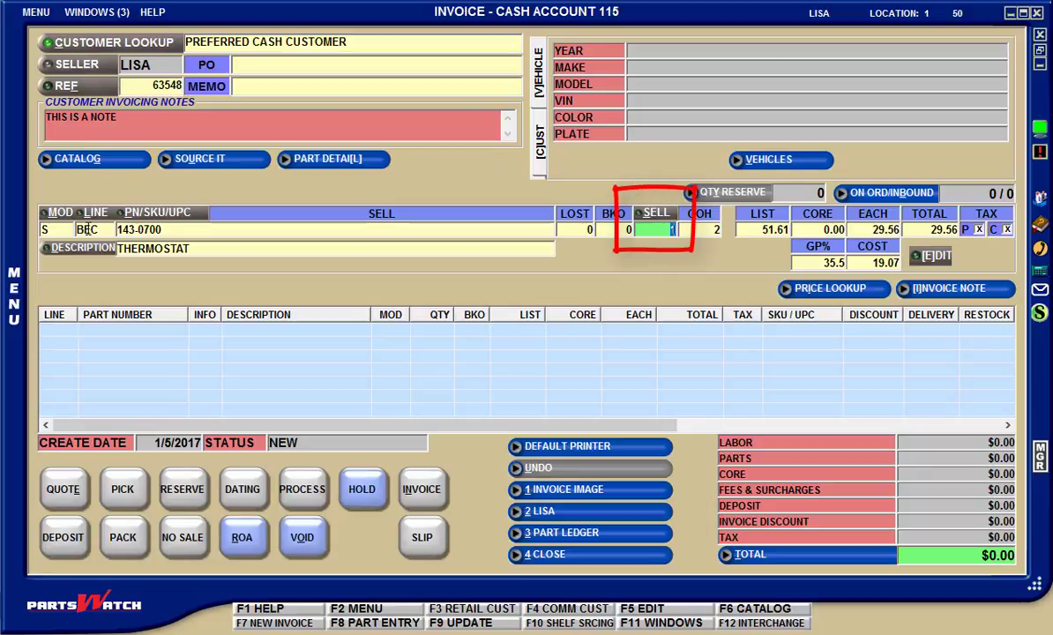
key(Escape)
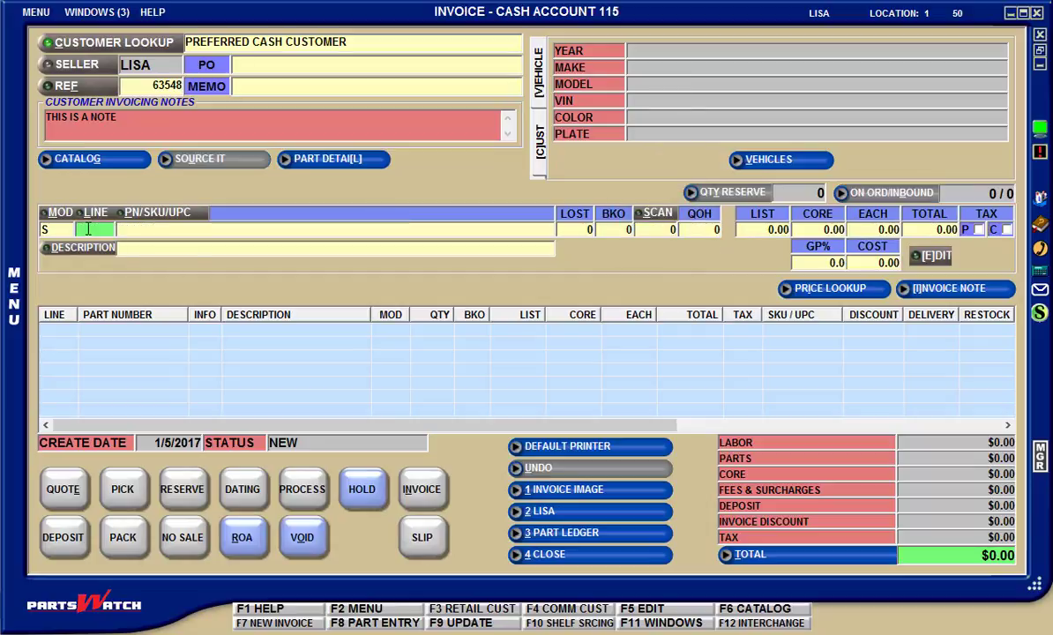
Look up part number 101 without a line code and choose the TRI 10-1 entry among the available matches
key(Return)
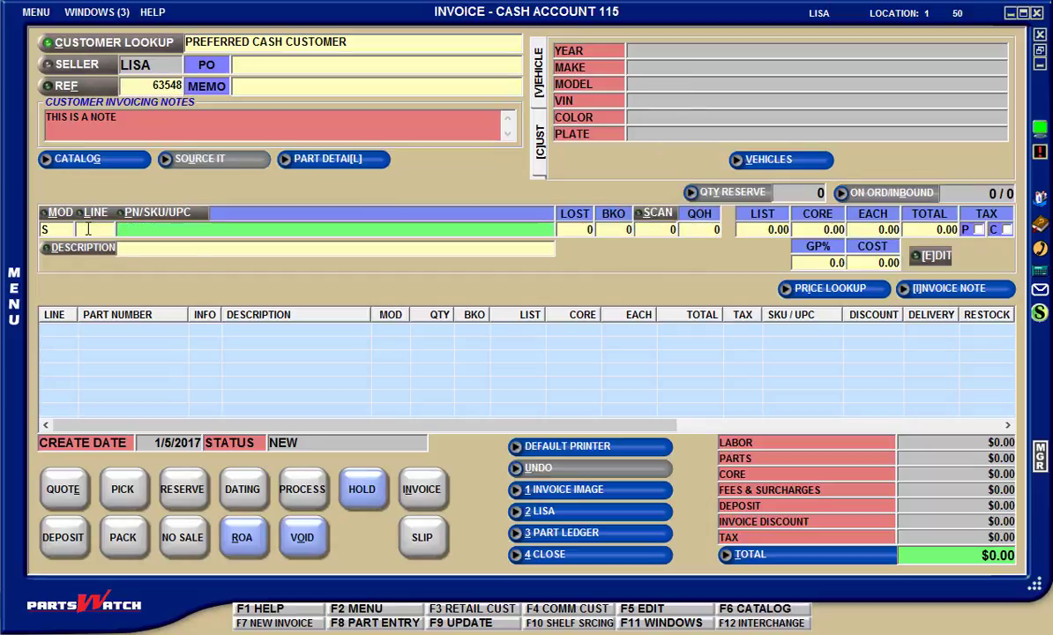
text(101)
key(Return)
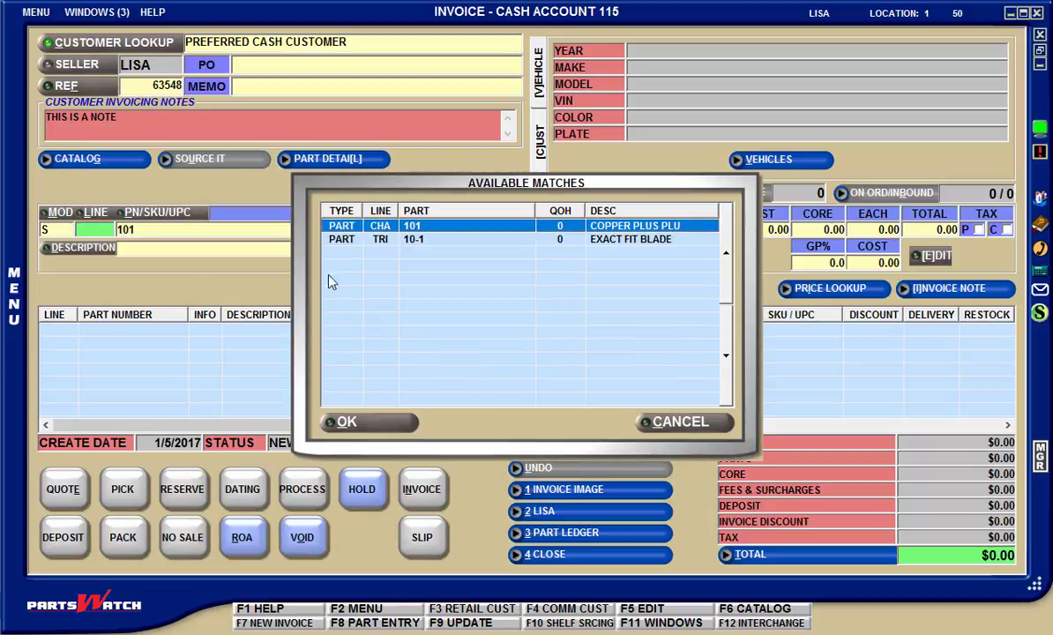
click(346, 239)
click(368, 427)
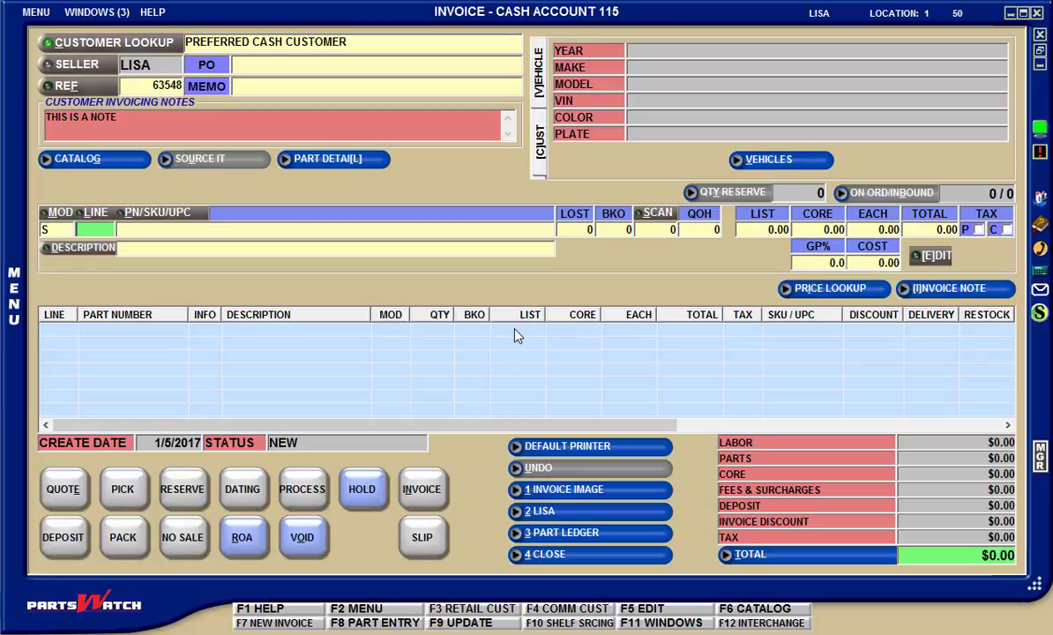
Enter part number PH8A on the sell line without a line code
key(Tab)
text(PWR)
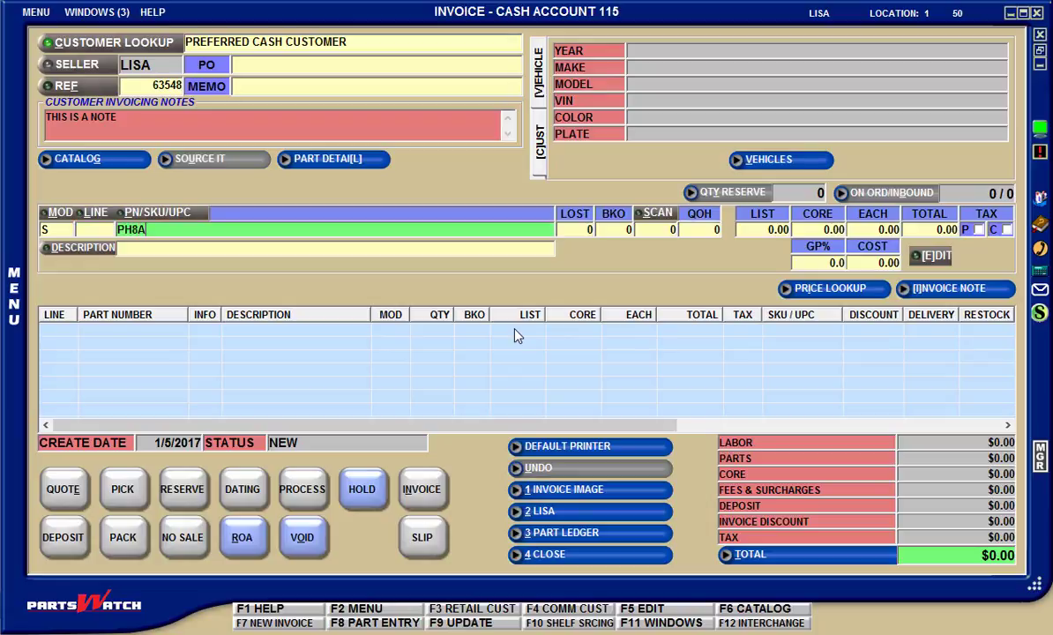
key(Return)
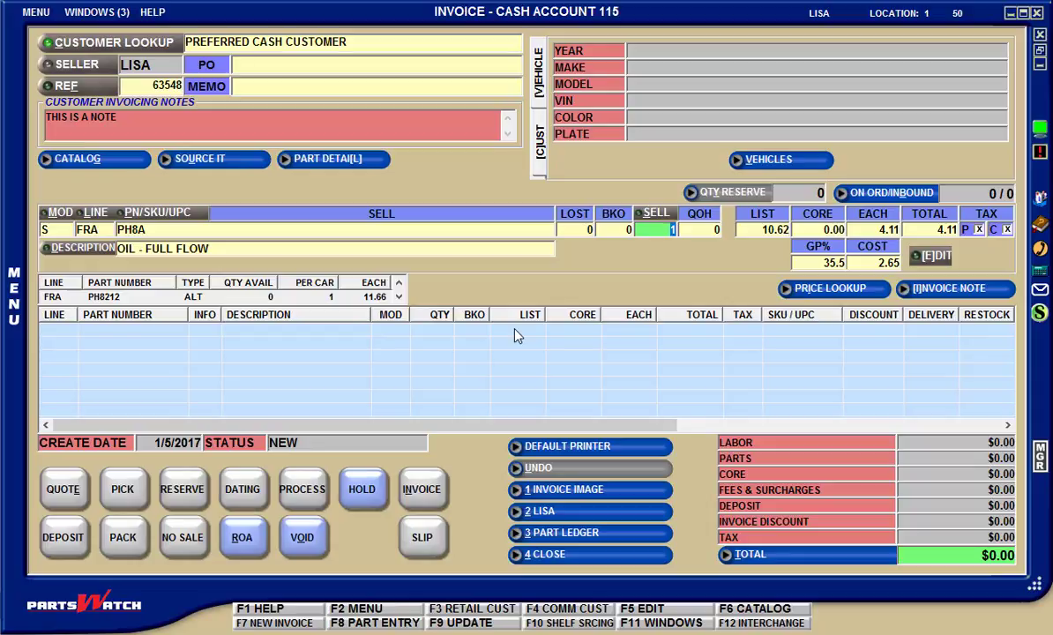
Replace the entered oil filter with its alternate part PH8212 and clear the sell line
click(399, 298)
click(399, 283)
click(344, 300)
click(344, 300)
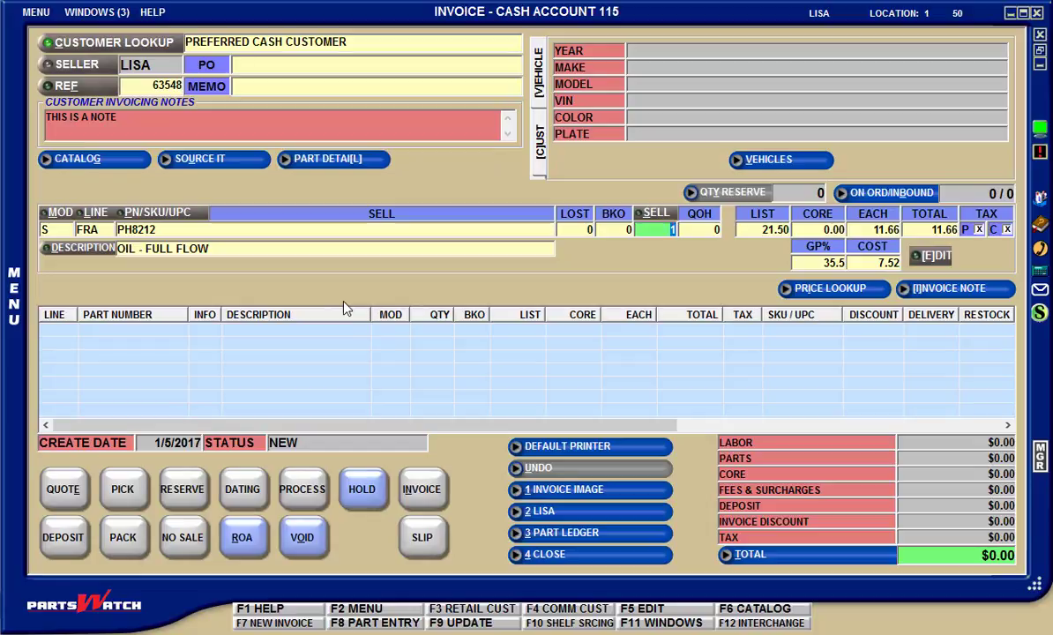
key(Escape)
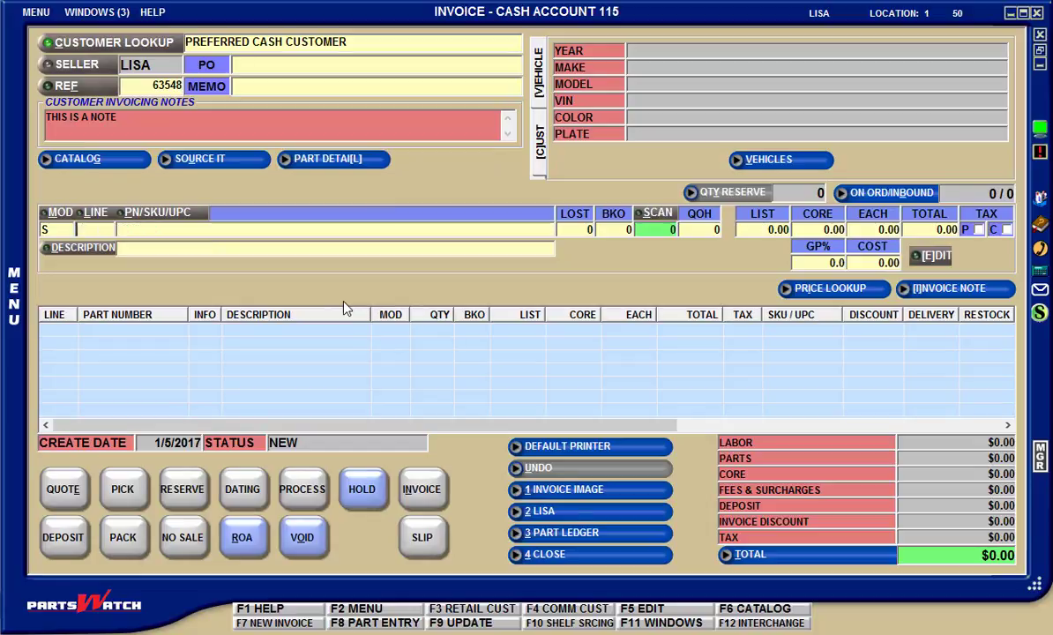
Enter part number PH43 without a line code and select its superseding part PH2815
text(PH)
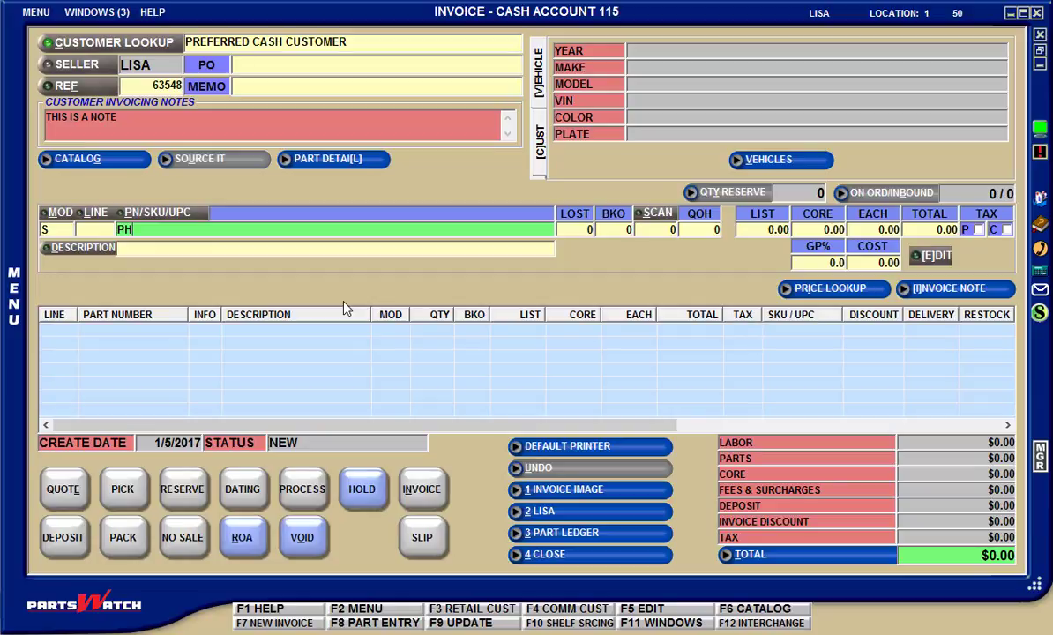
text(43)
key(Return)
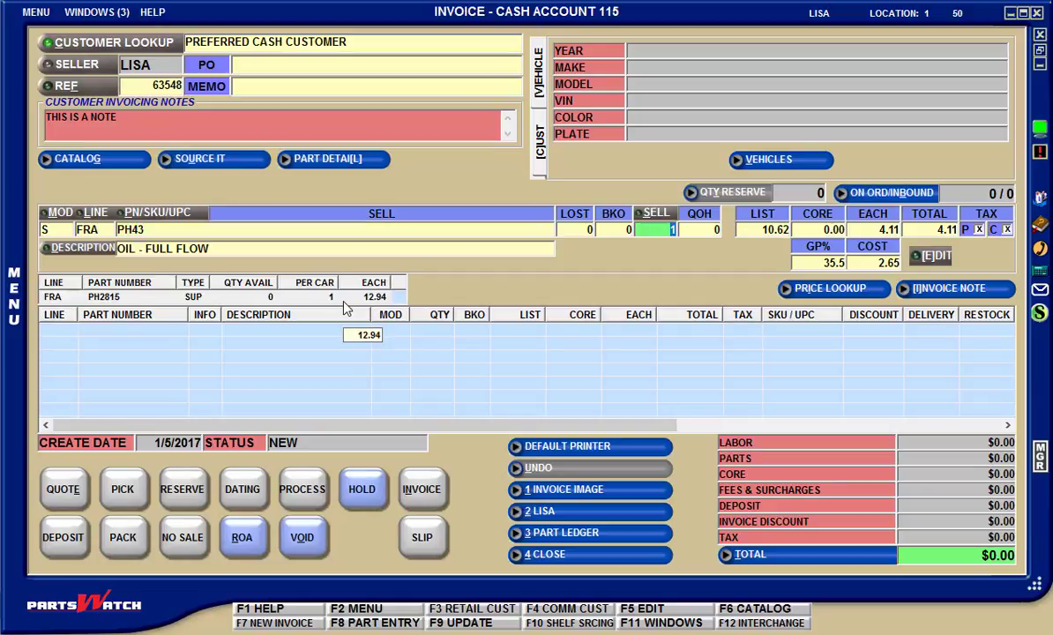
double_click(209, 297)
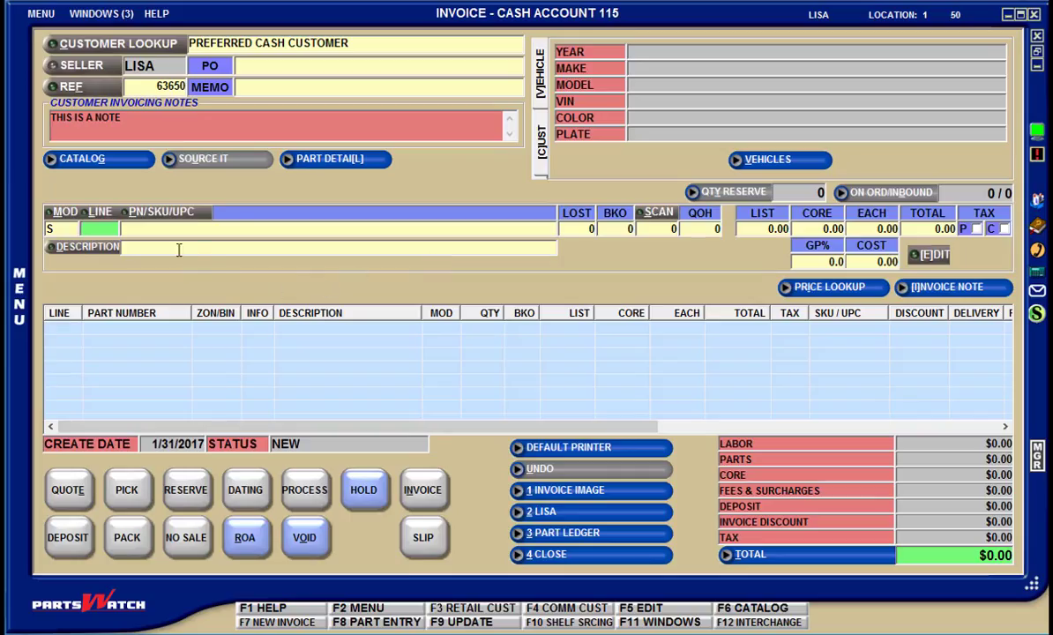
click(177, 227)
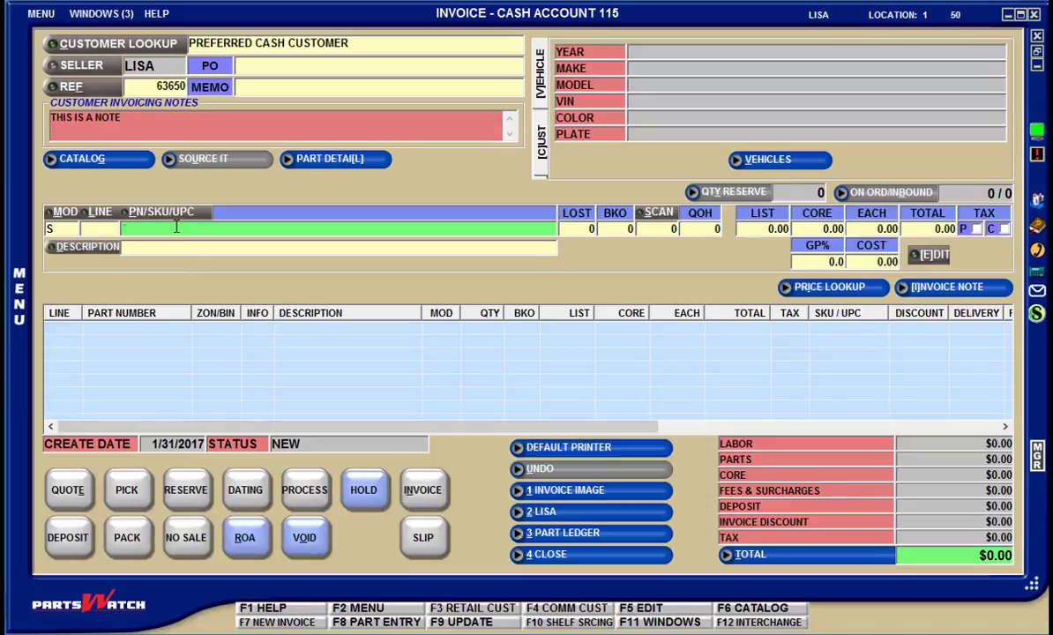
text(5421356985712)
key(Return)
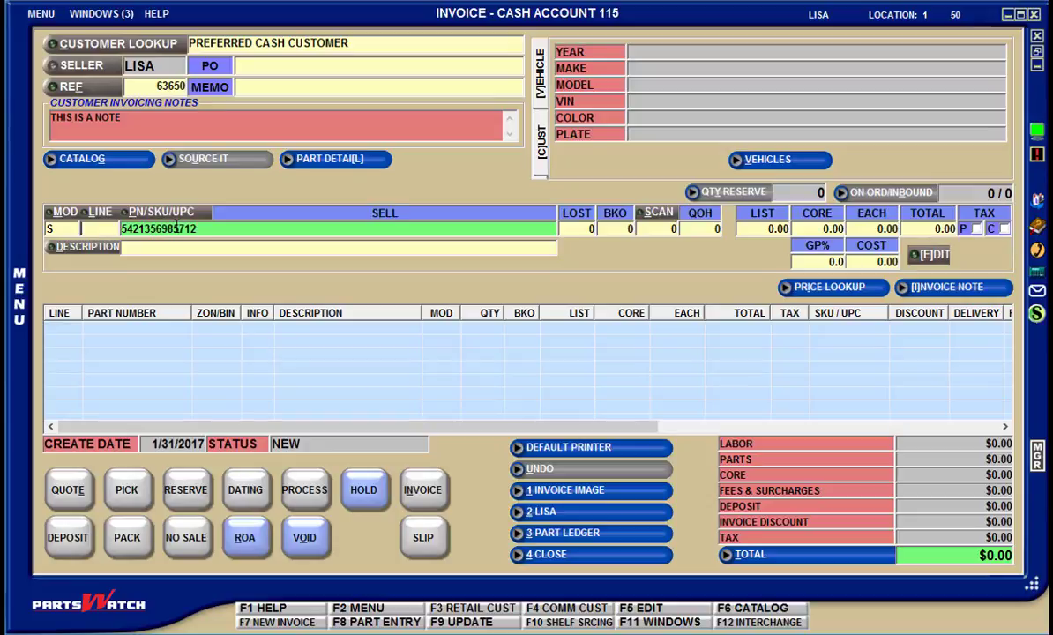
key(Return)
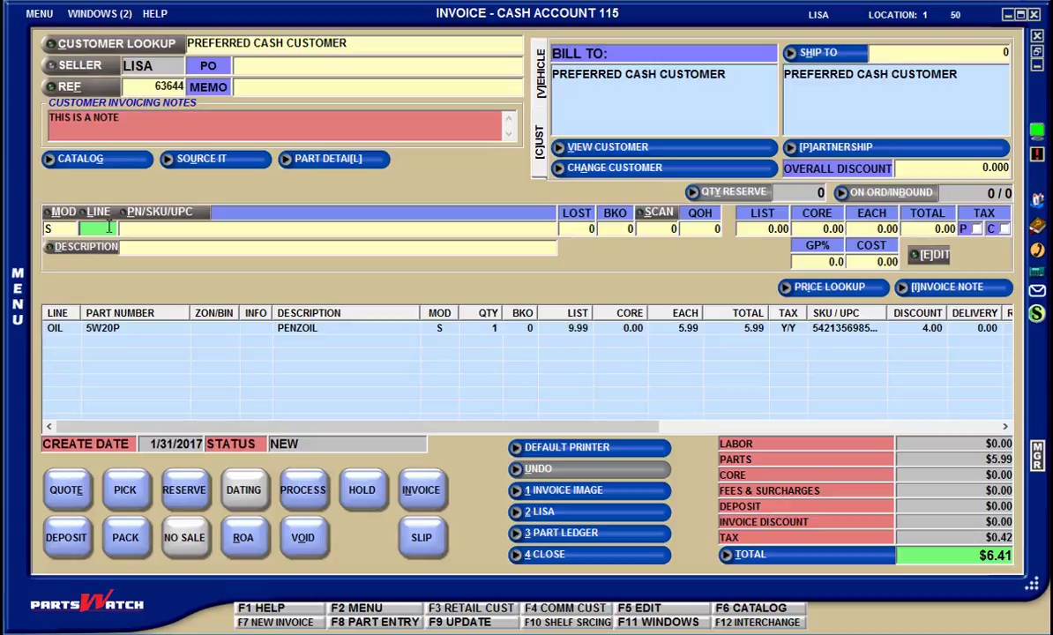
Enter line code A1C and part number 101236 on the sell line
text(A1C)
key(Return)
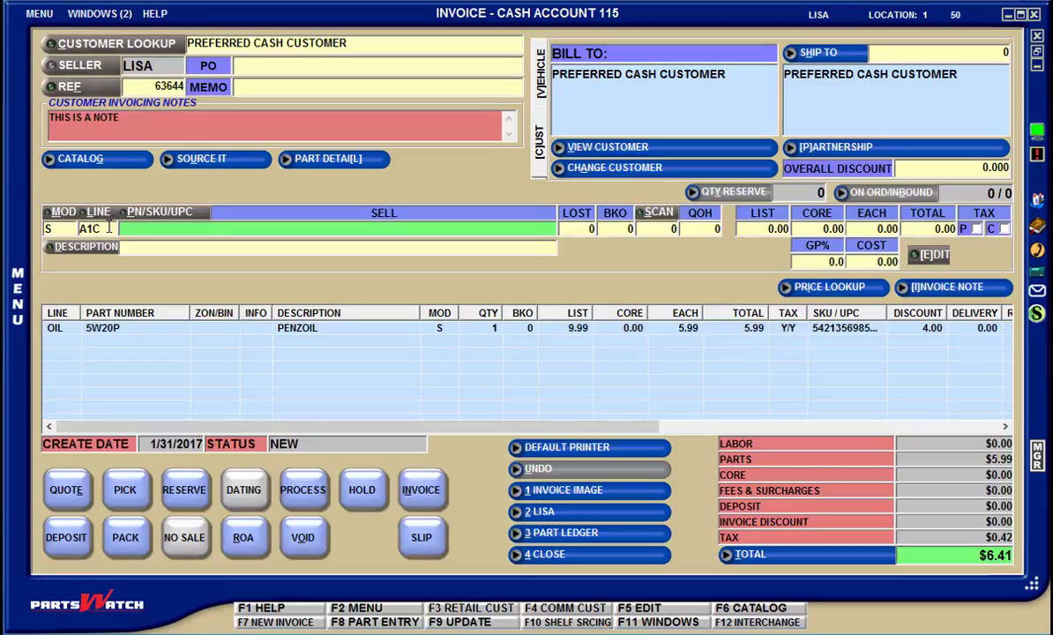
text(101236)
key(Return)
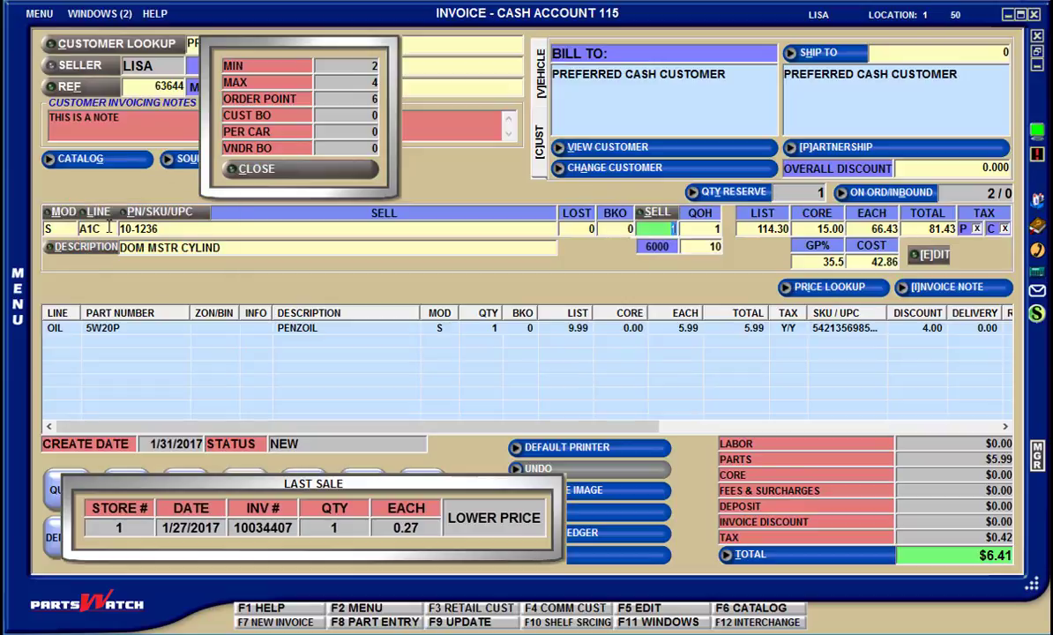
Review the master cylinder's reserved-quantity details and its on-order purchase order details
click(729, 193)
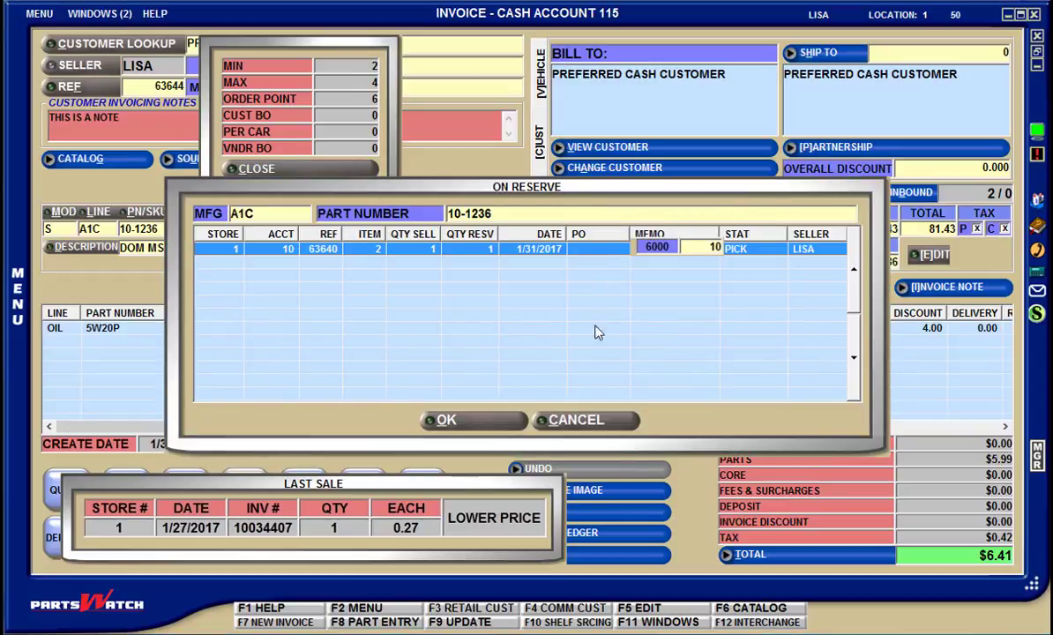
click(591, 421)
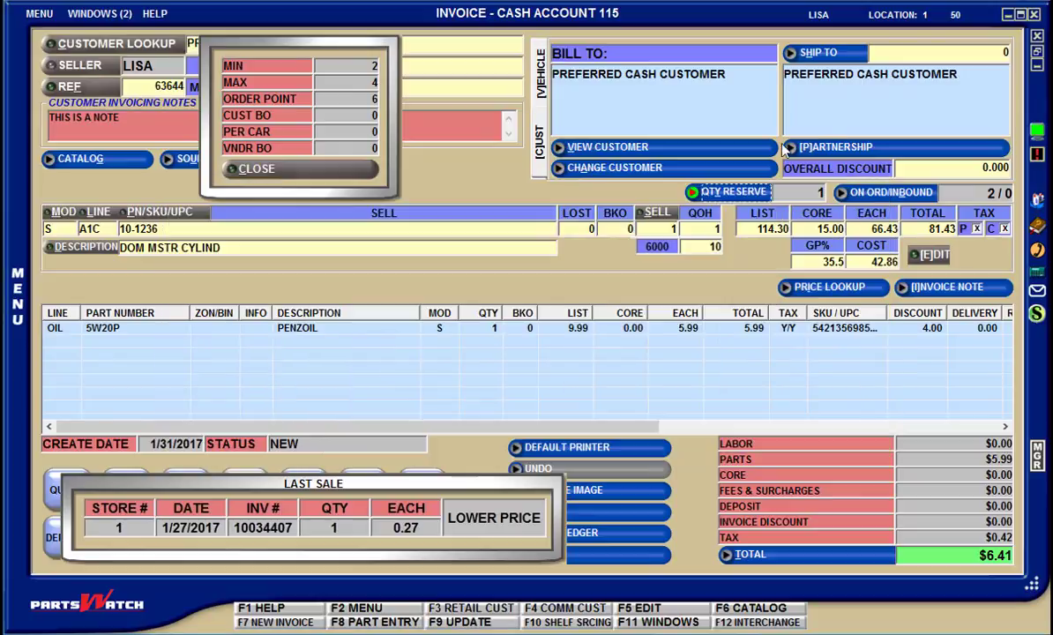
click(873, 192)
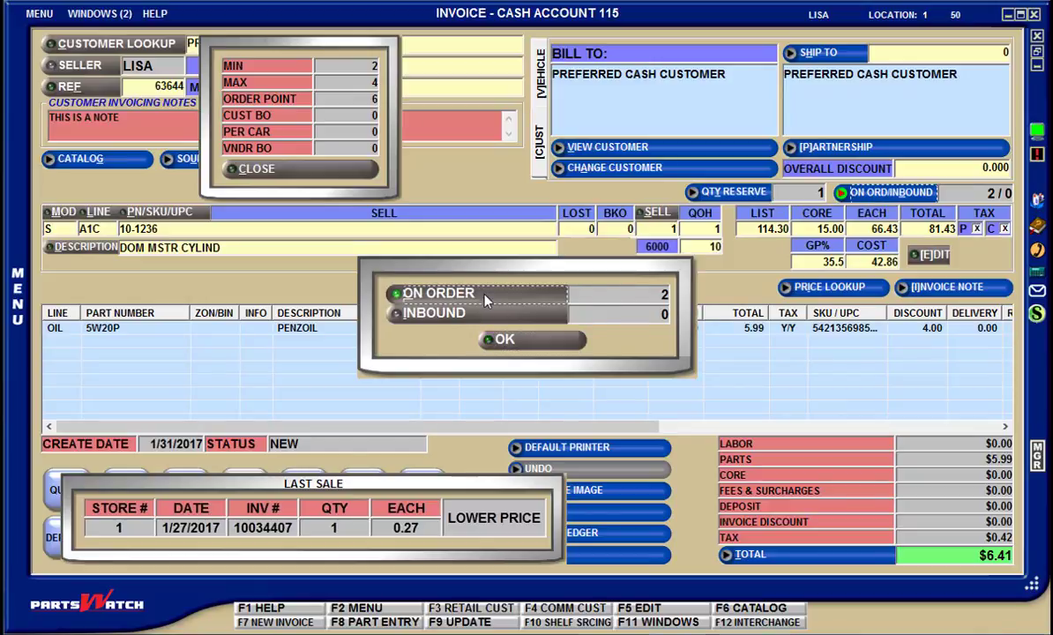
key(Return)
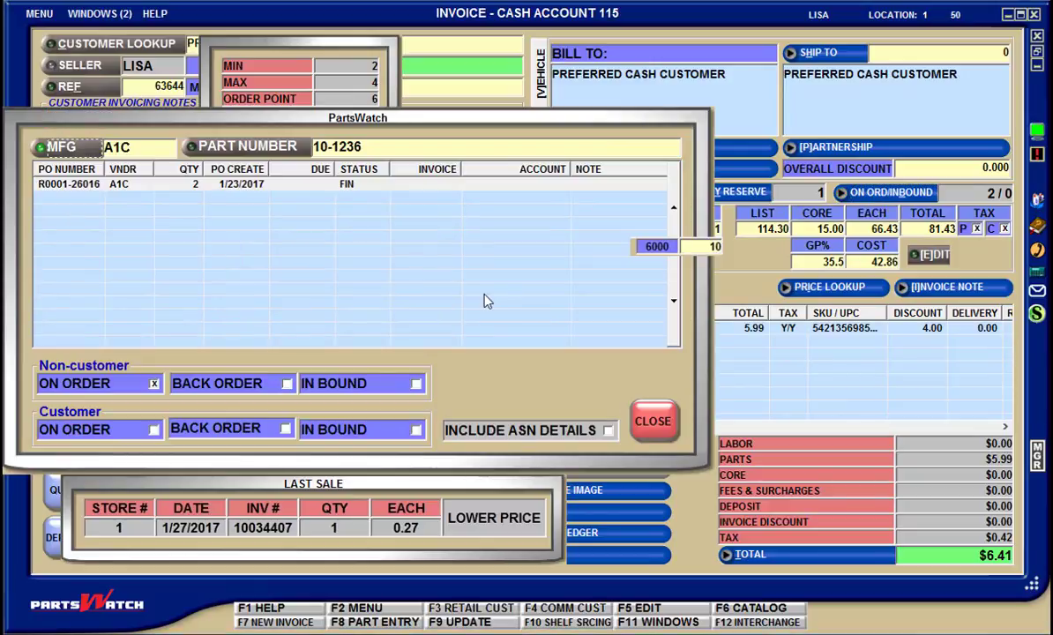
click(654, 422)
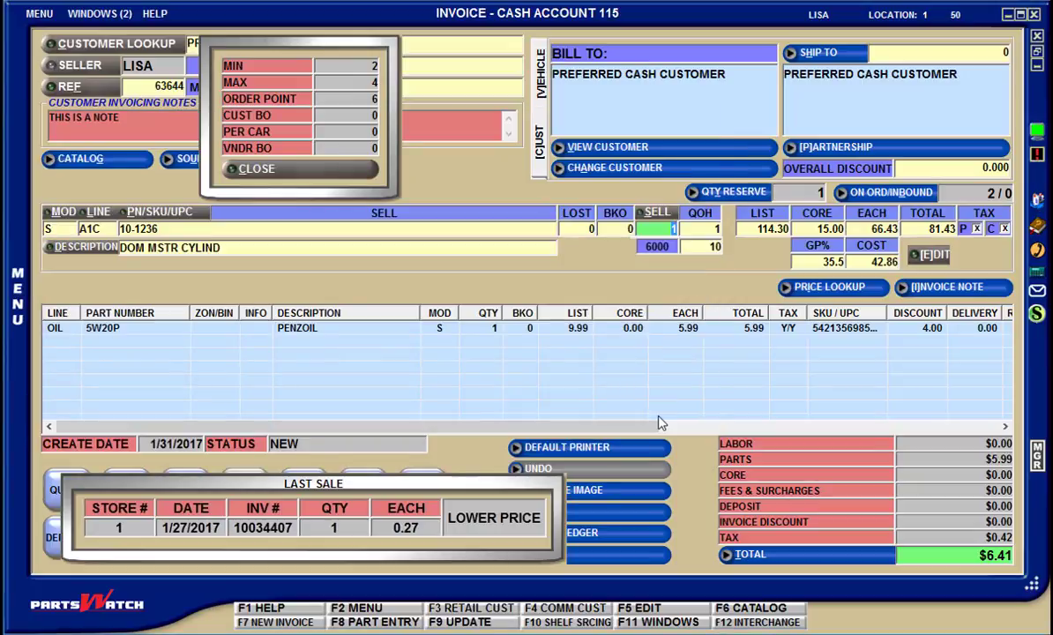
Move the part's min, max and order point pop-up off the customer fields and close it
drag(276, 38, 376, 55)
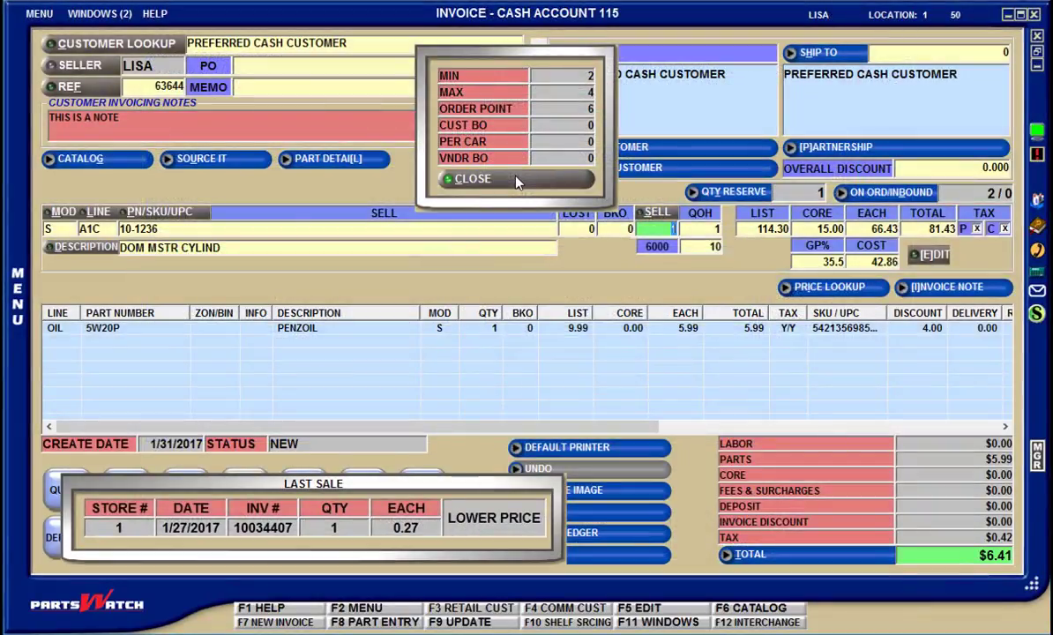
click(518, 180)
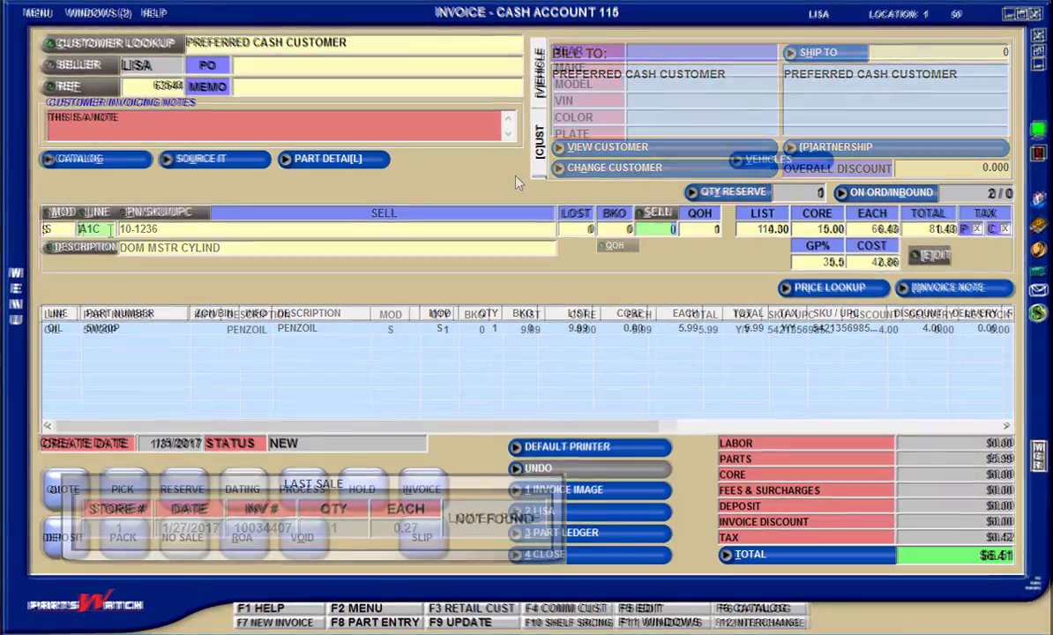
Enter line code TRI and part number 10-1 with a sell quantity of 1
text(TRI10-1)
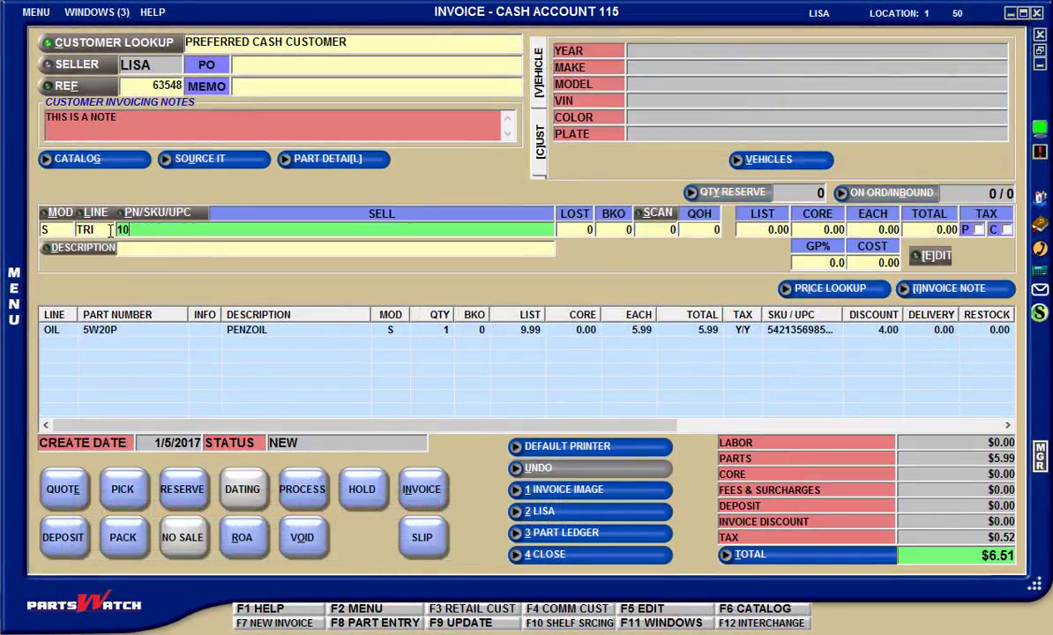
key(Return)
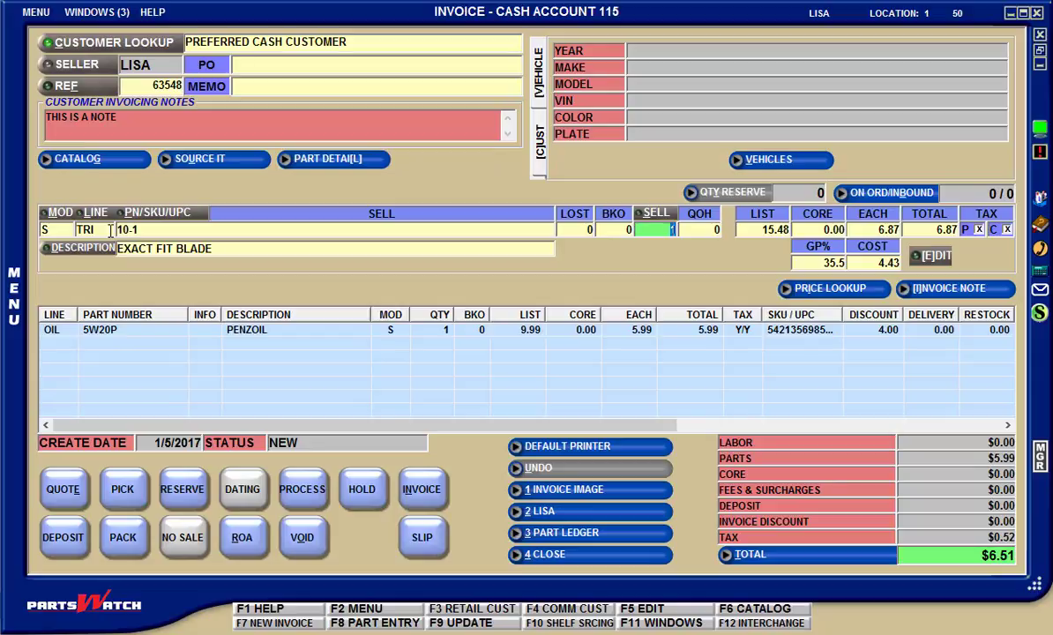
text(1)
key(Return)
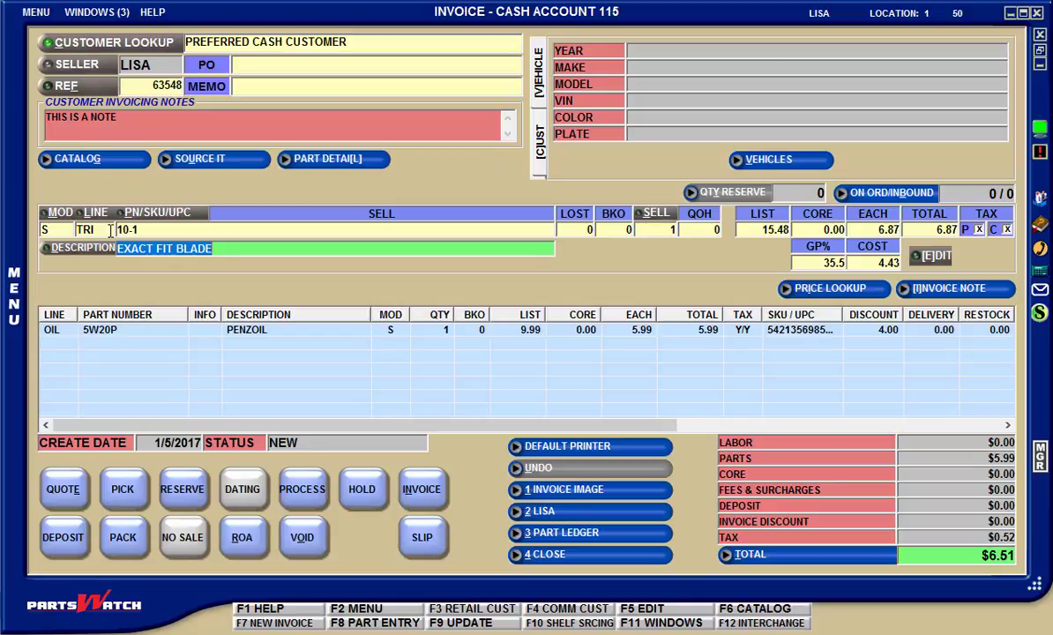
Go back through the lost and backorder quantities of the TRI 10-1 blade and enter L1 as its sell quantity
key(shift+Tab)
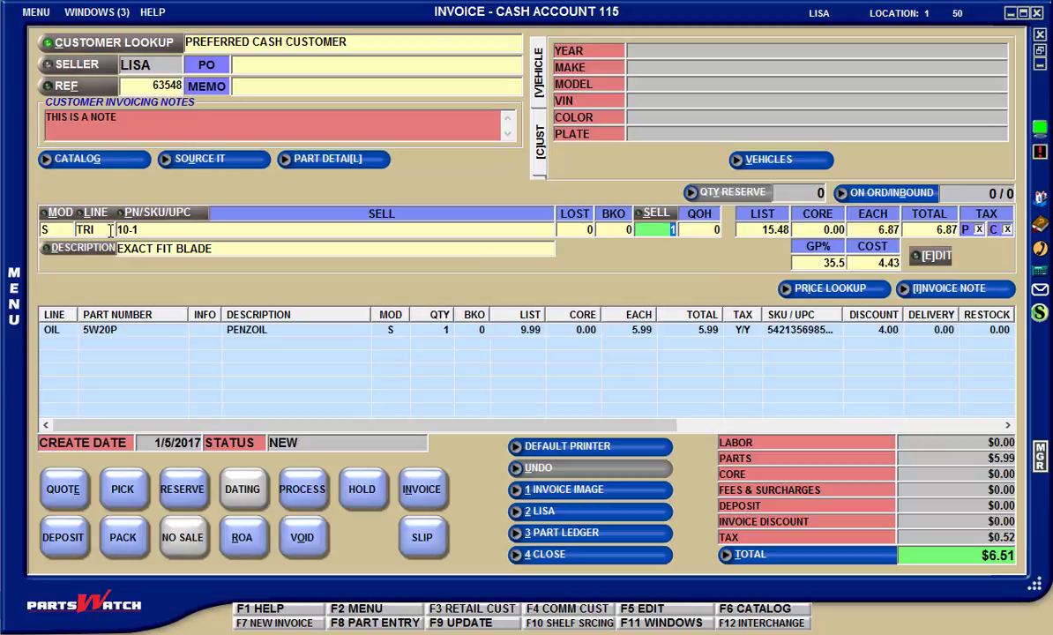
key(shift+Tab)
key(shift+Tab)
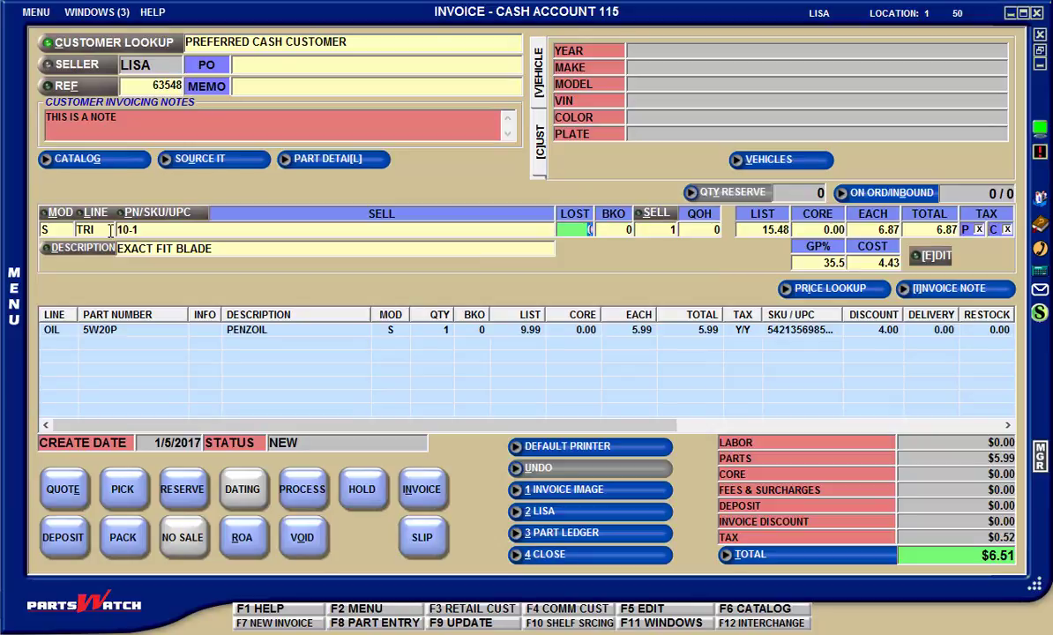
key(Tab)
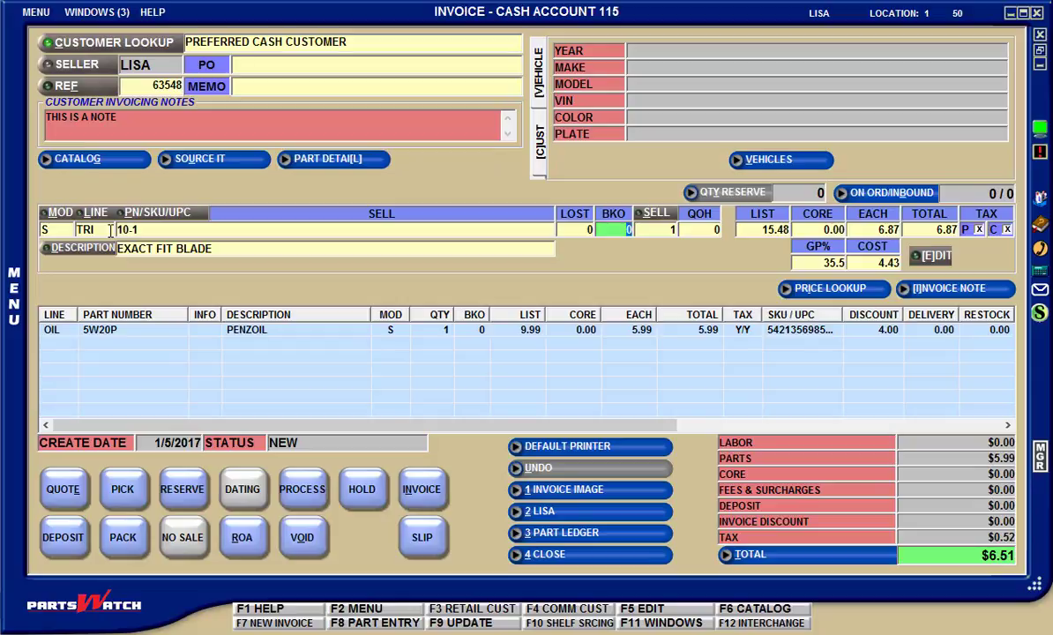
key(Tab)
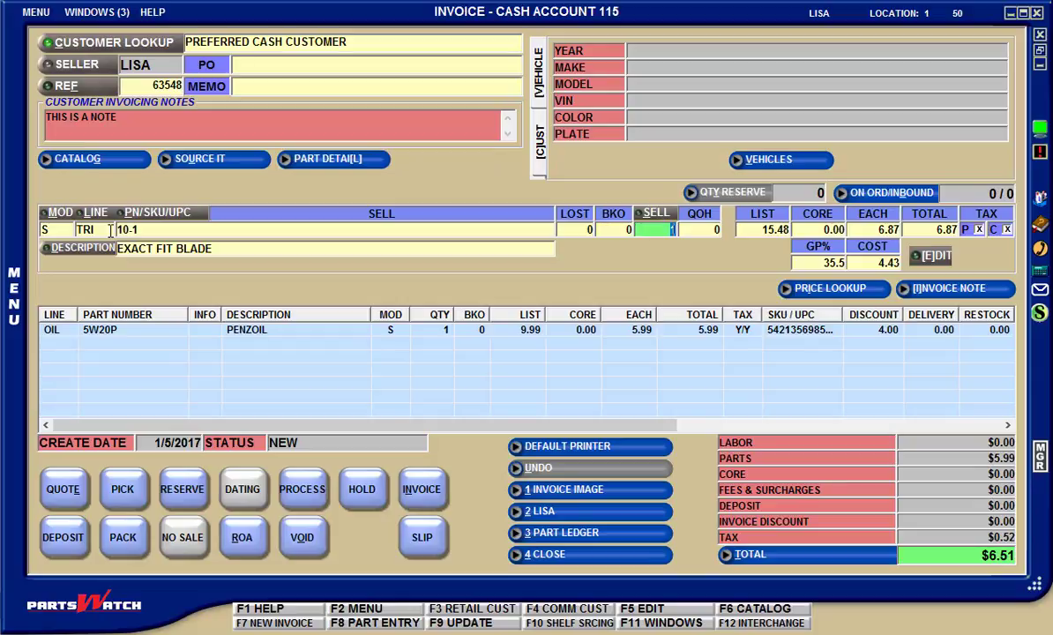
text(L)
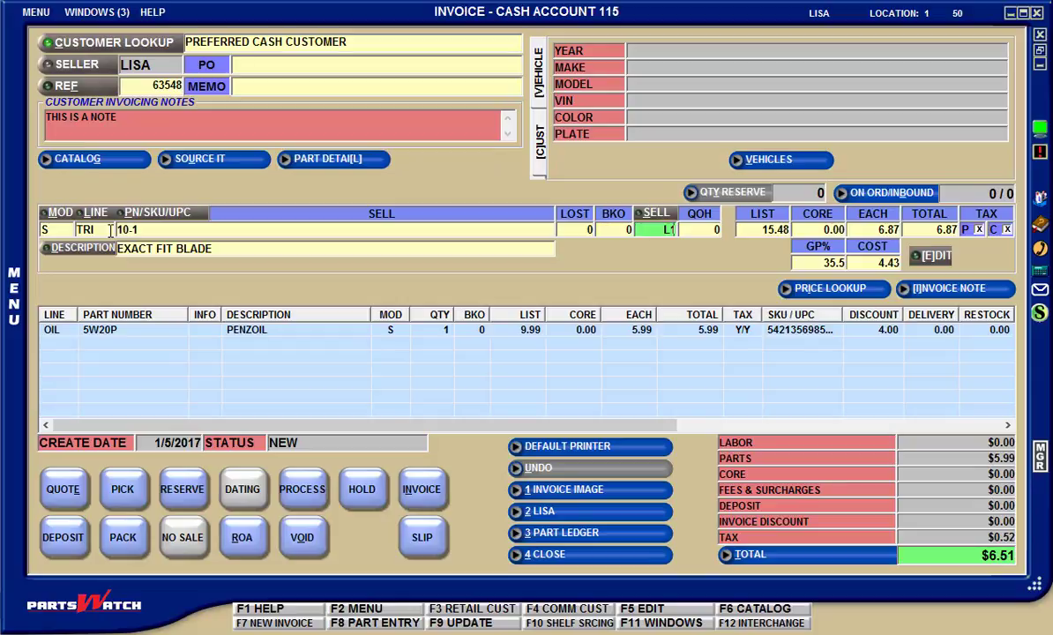